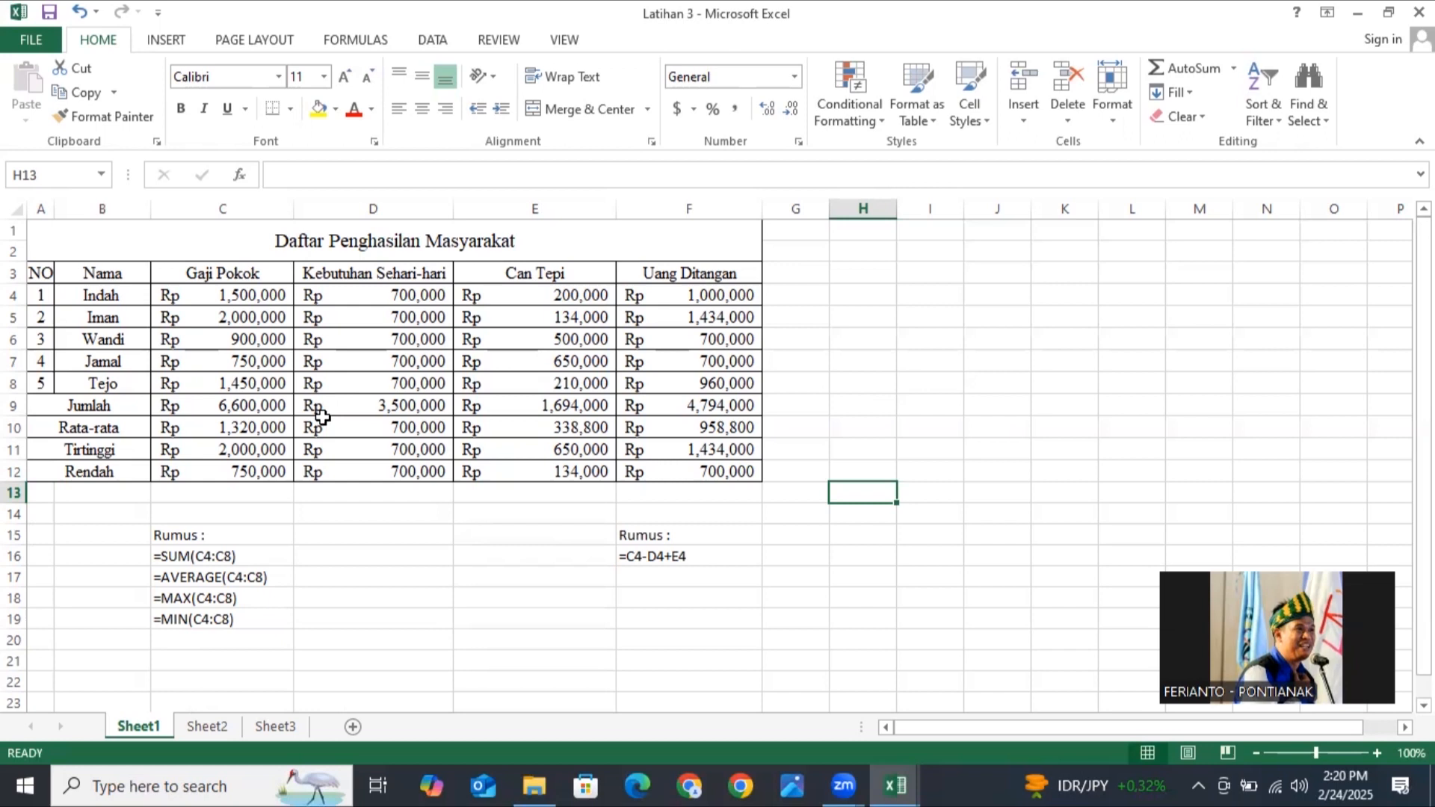
Step: Clear the summary results in C9:F12 and the Uang Ditangan values in F4:F8
drag(204, 405, 690, 468)
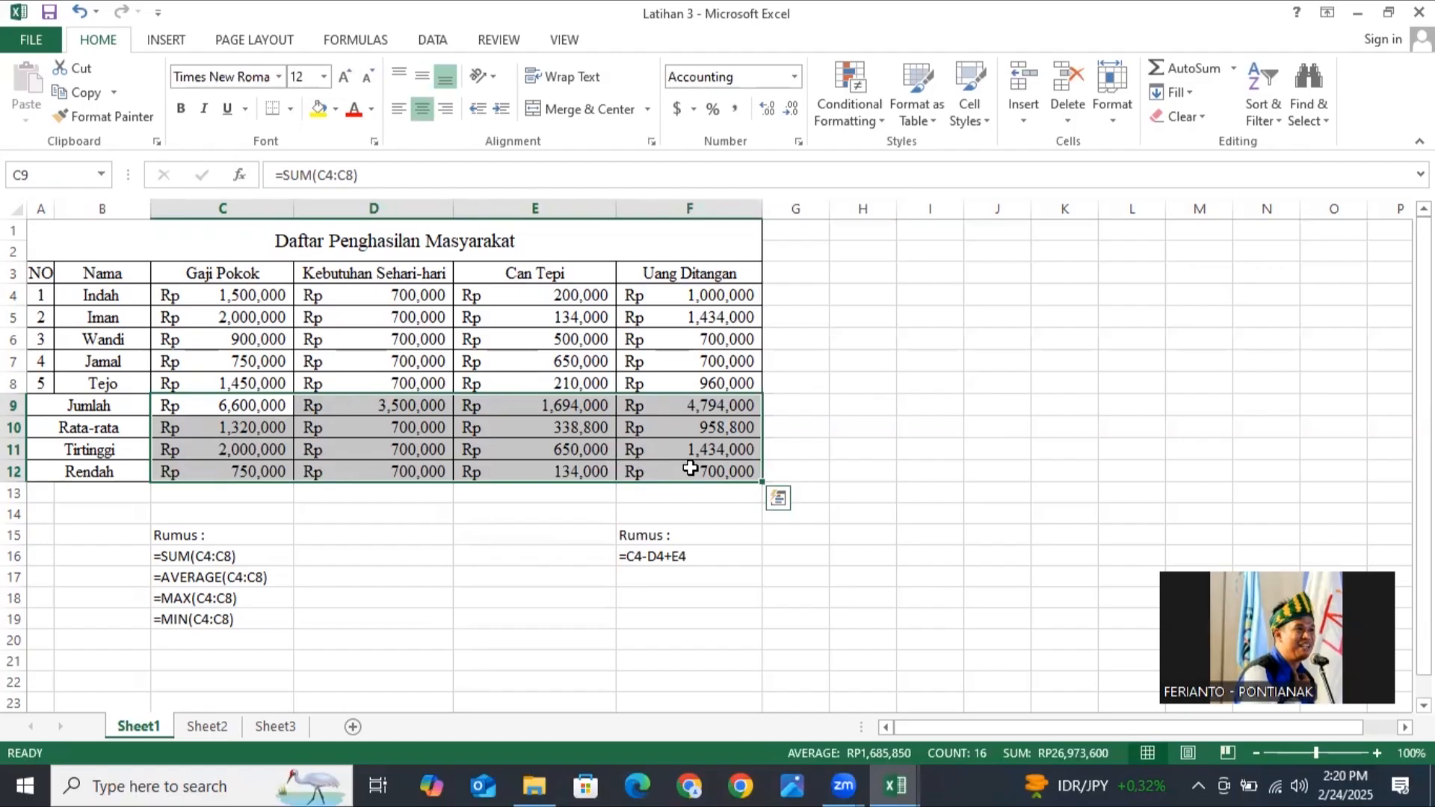
key(Delete)
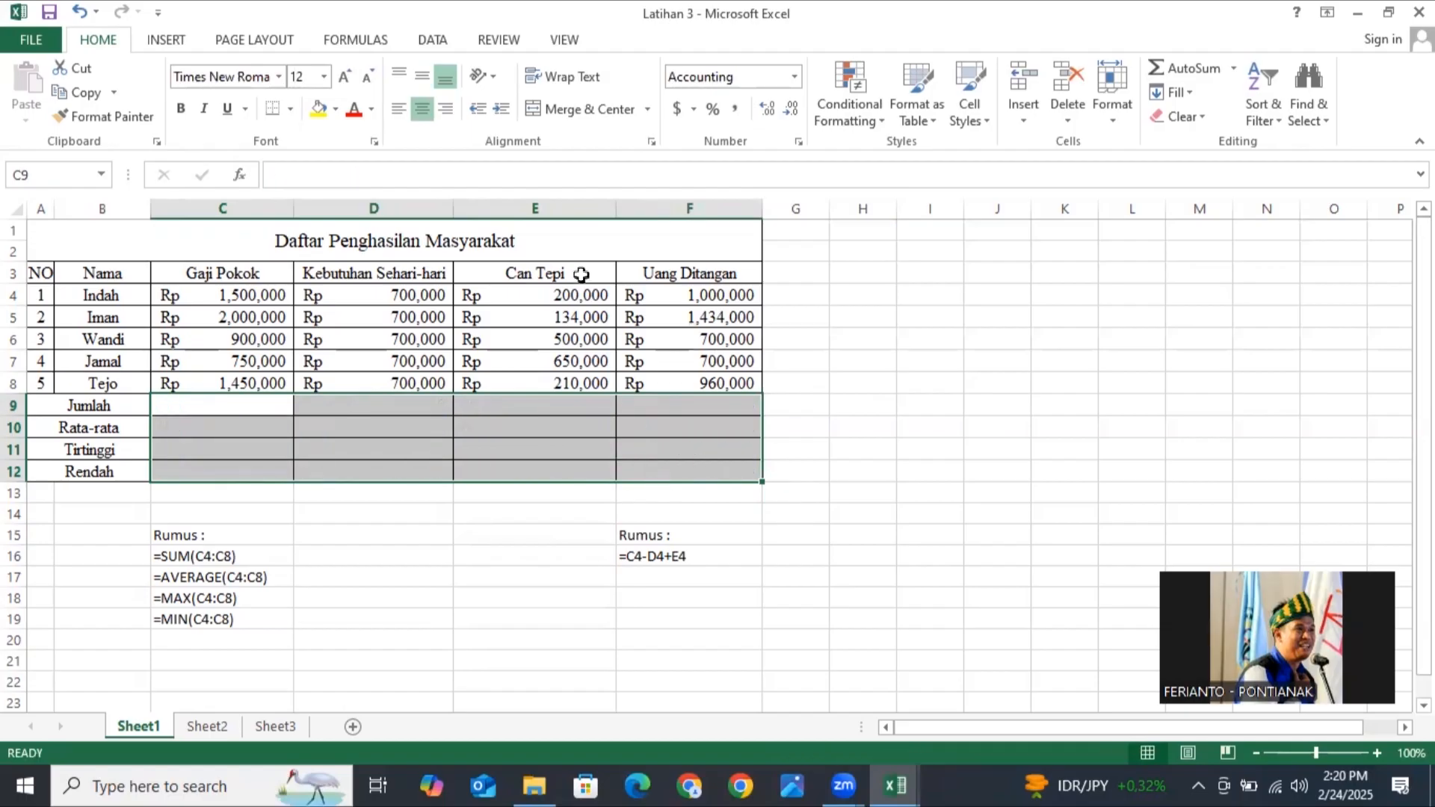
drag(689, 293, 710, 384)
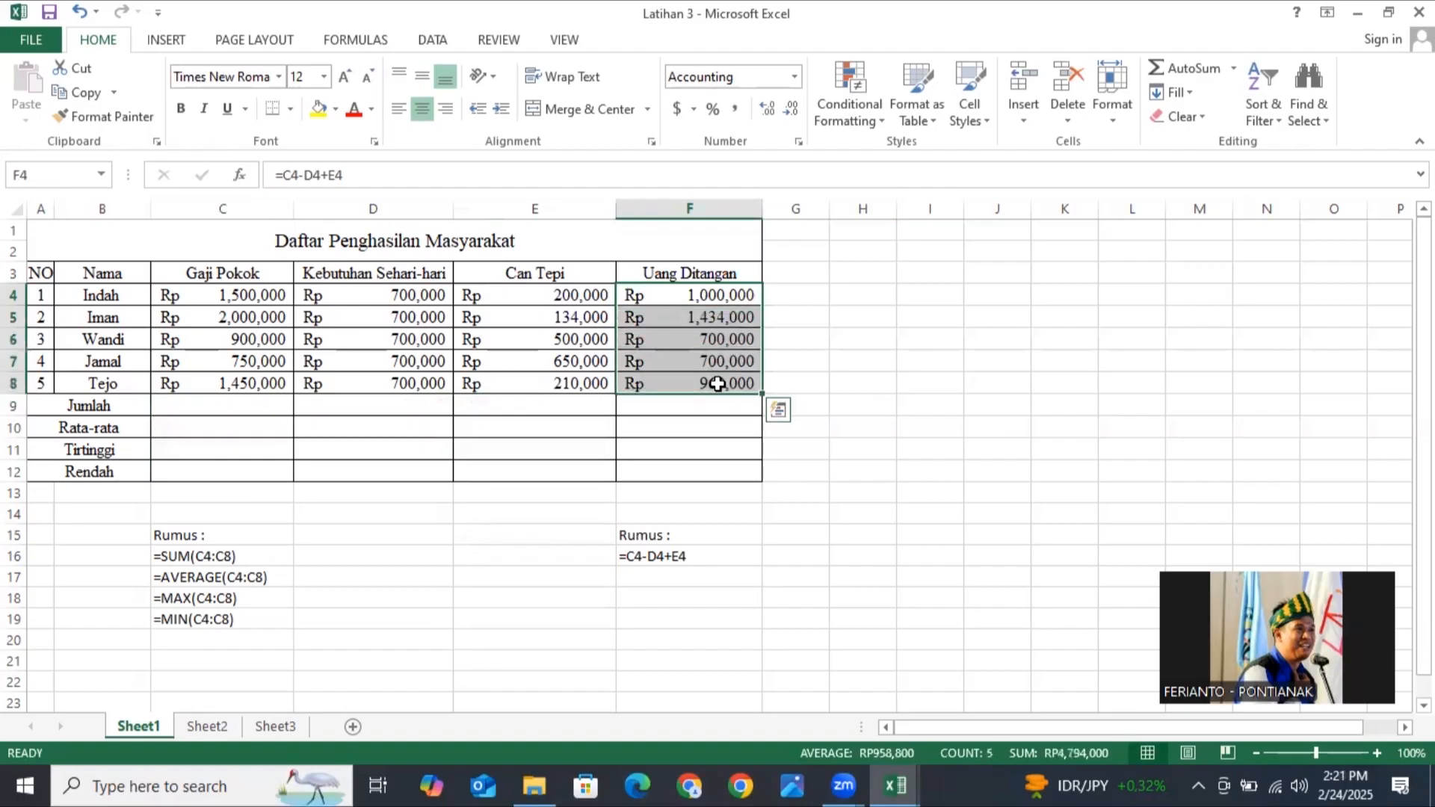
key(Delete)
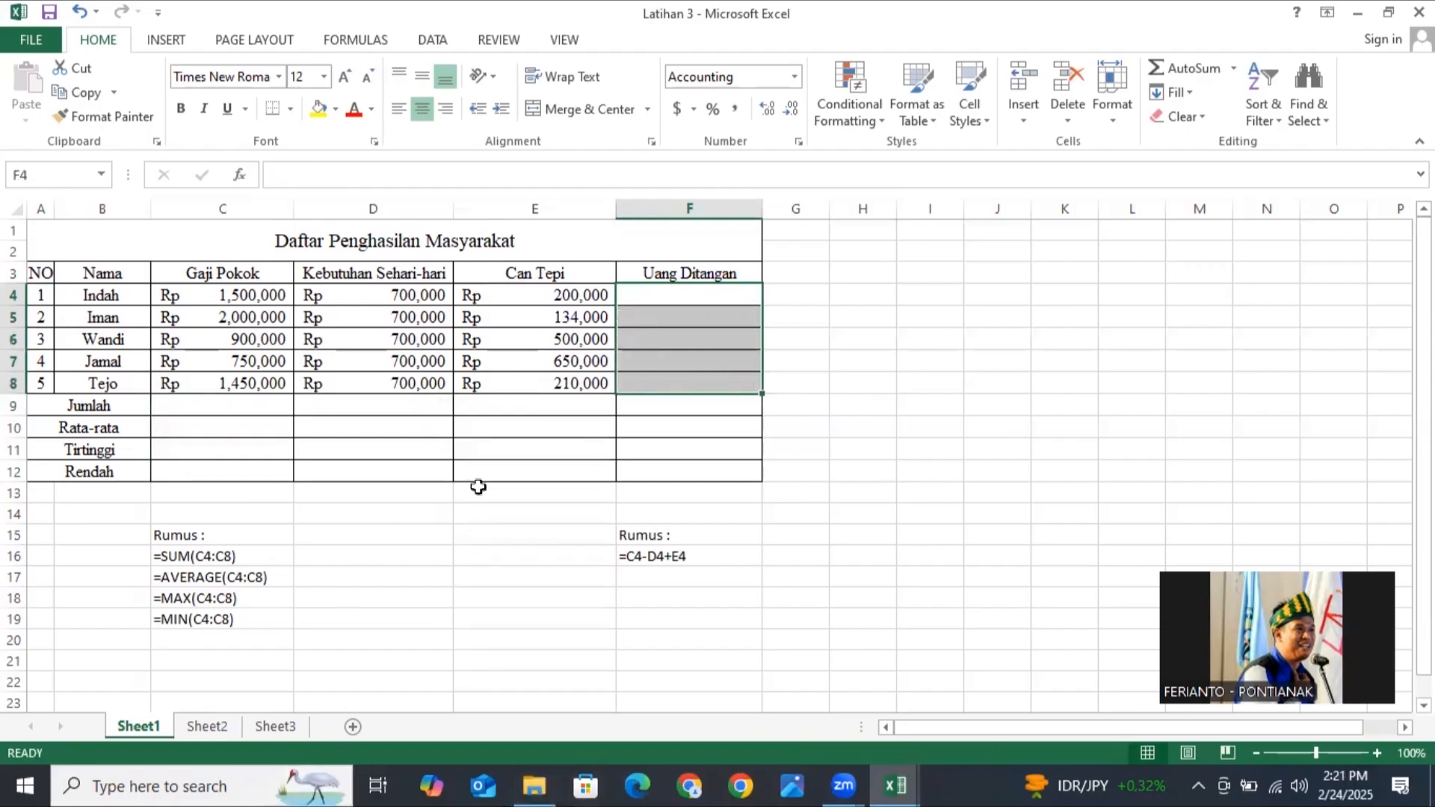
click(850, 469)
Step: Examine the Gaji Pokok, Kebutuhan Sehari-hari, Can Tepi and Uang Ditangan cells in row 4 to see how they relate
click(688, 293)
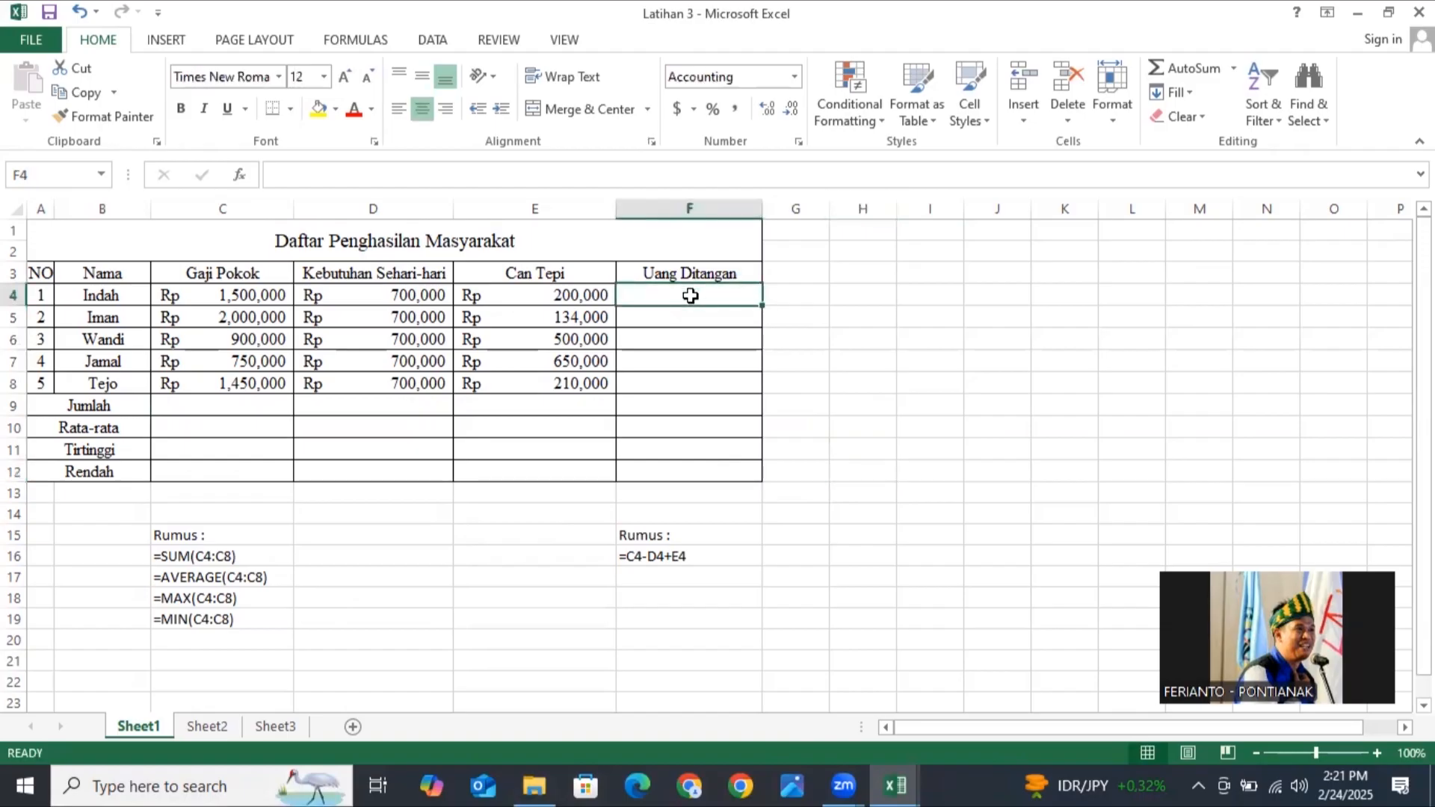
click(722, 272)
click(737, 297)
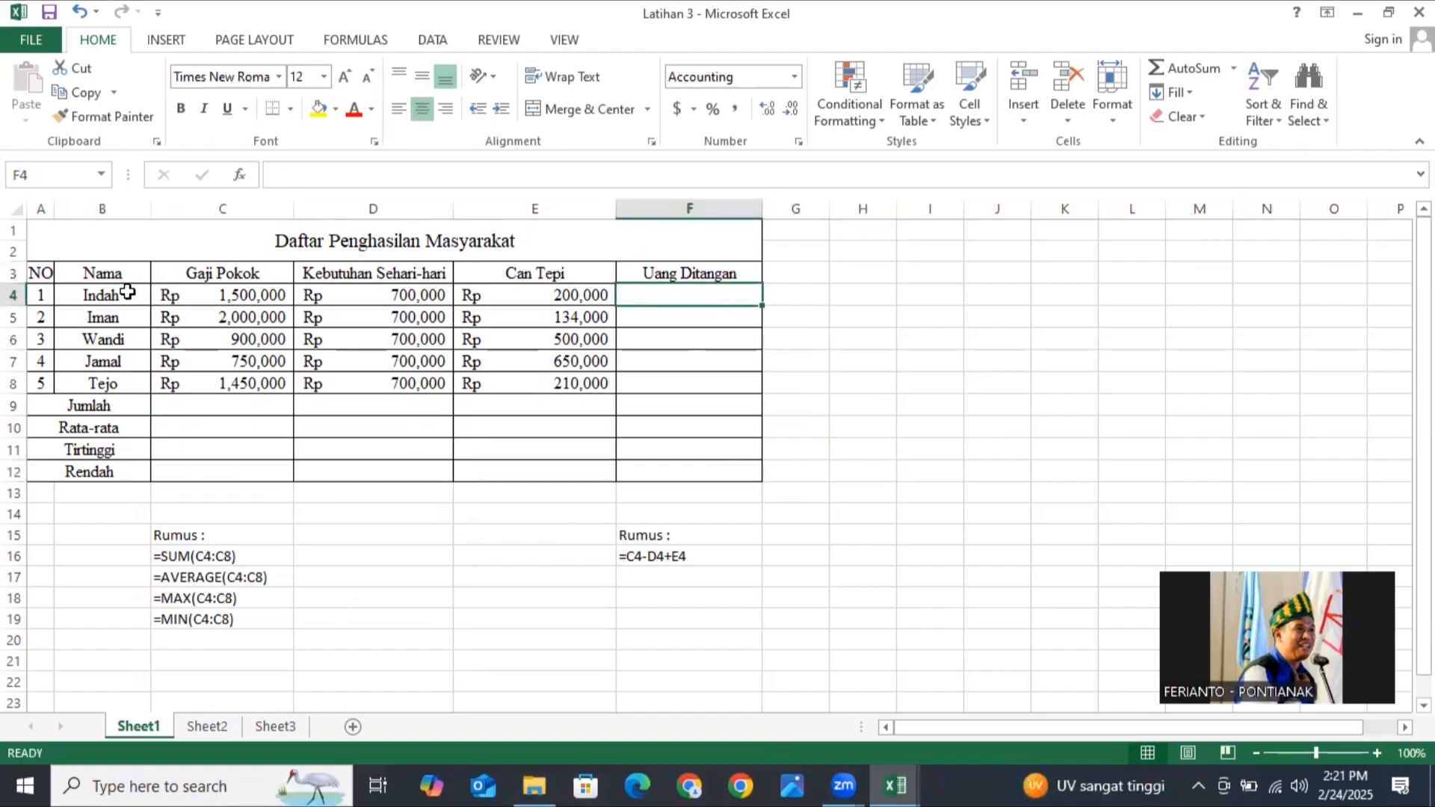
click(222, 292)
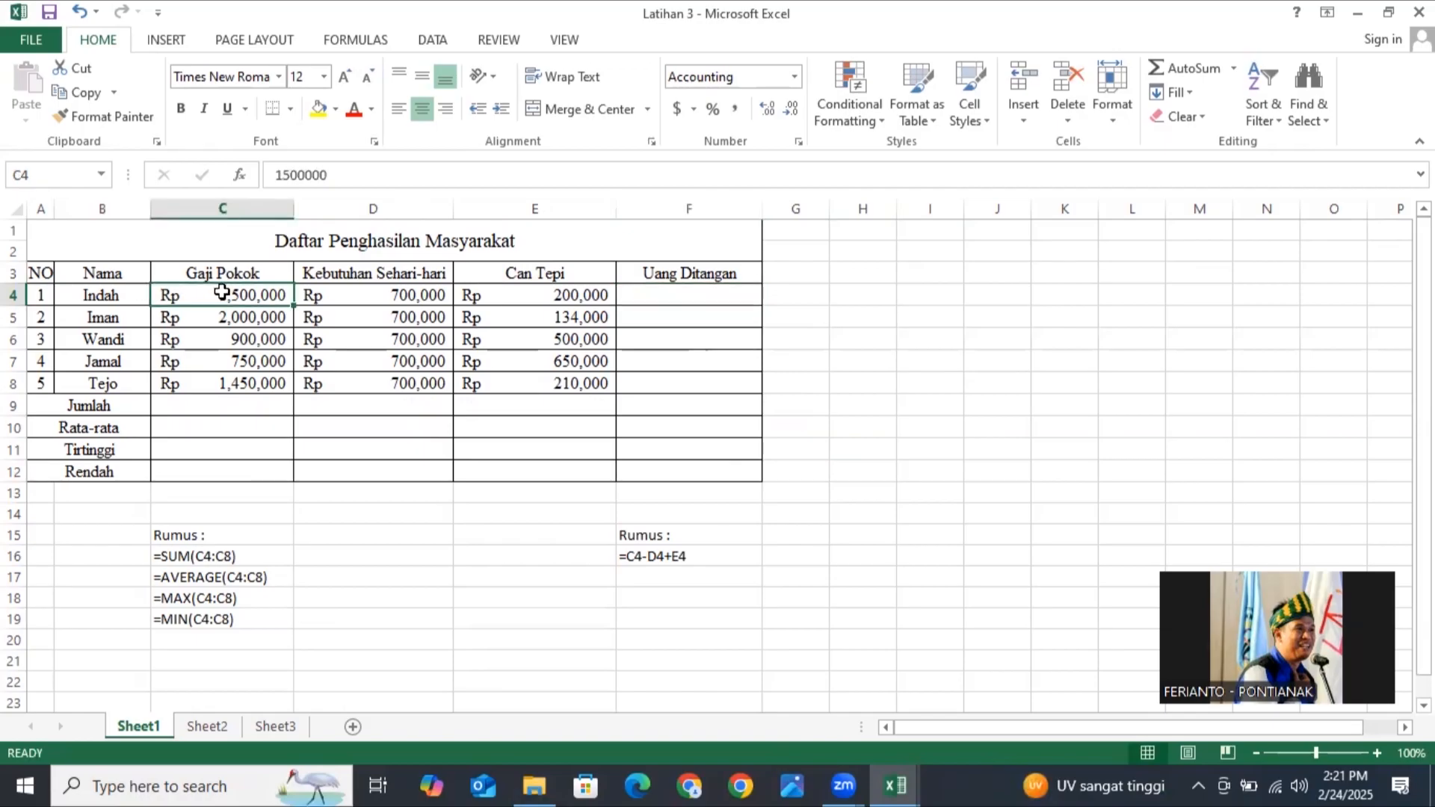
click(350, 293)
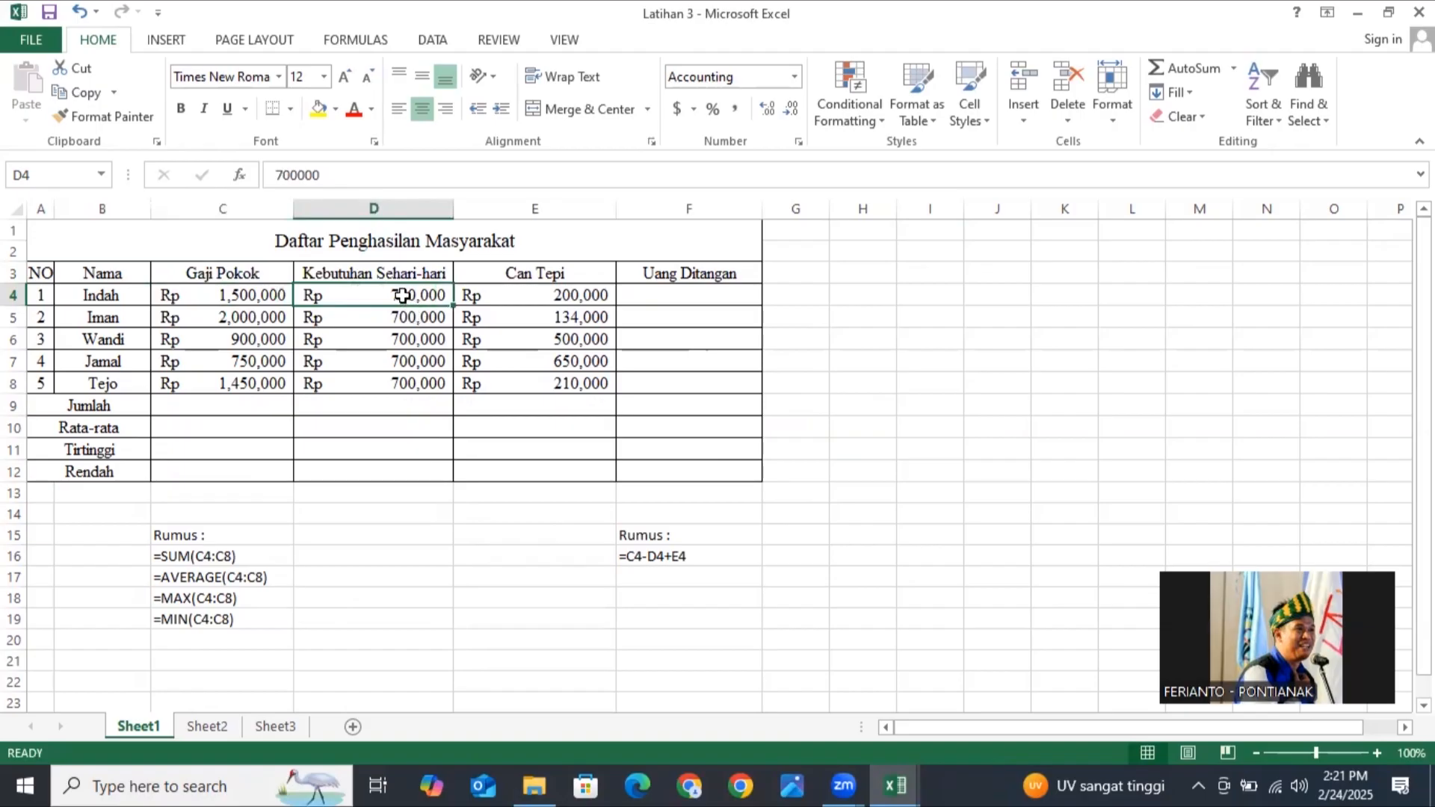
click(268, 296)
click(371, 292)
click(260, 294)
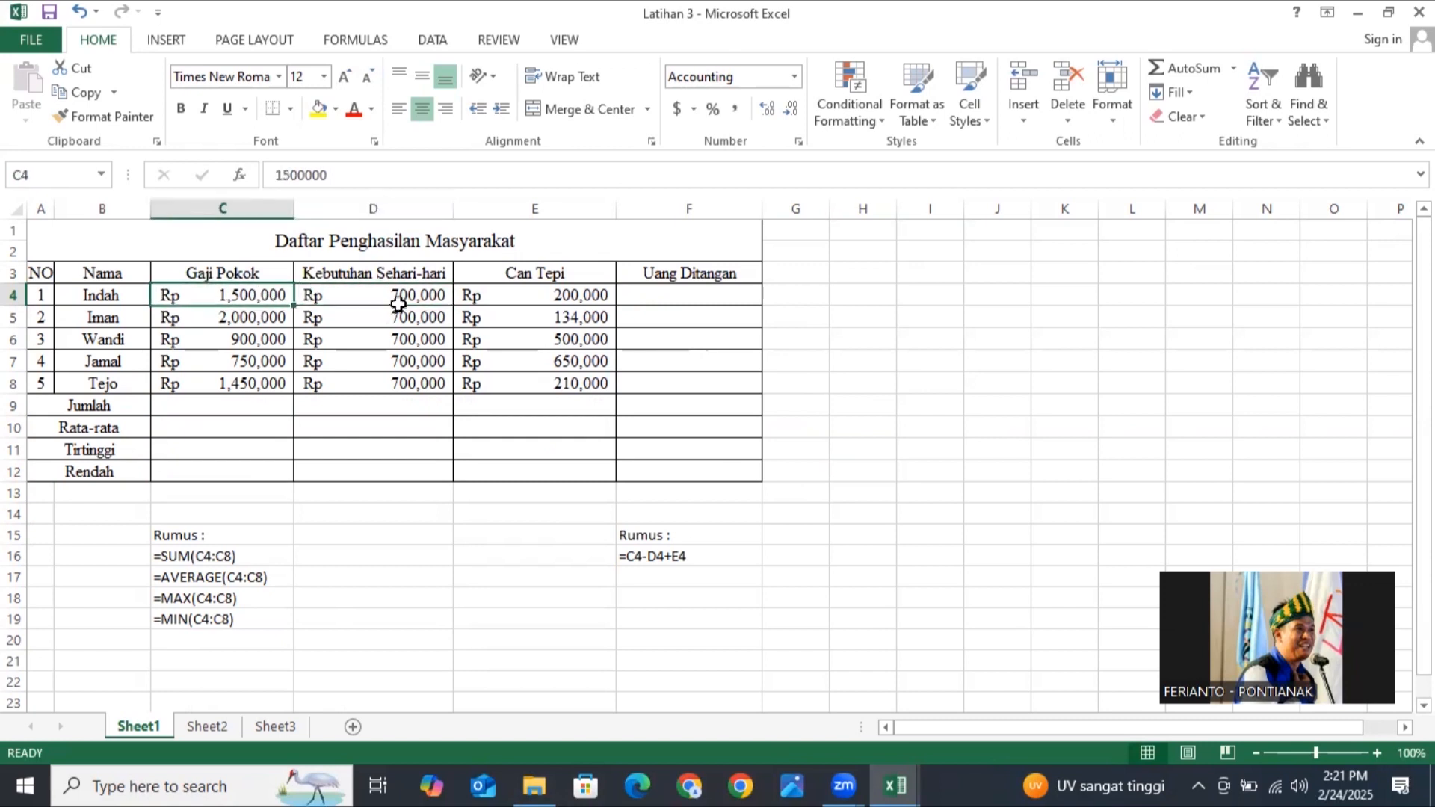
click(402, 298)
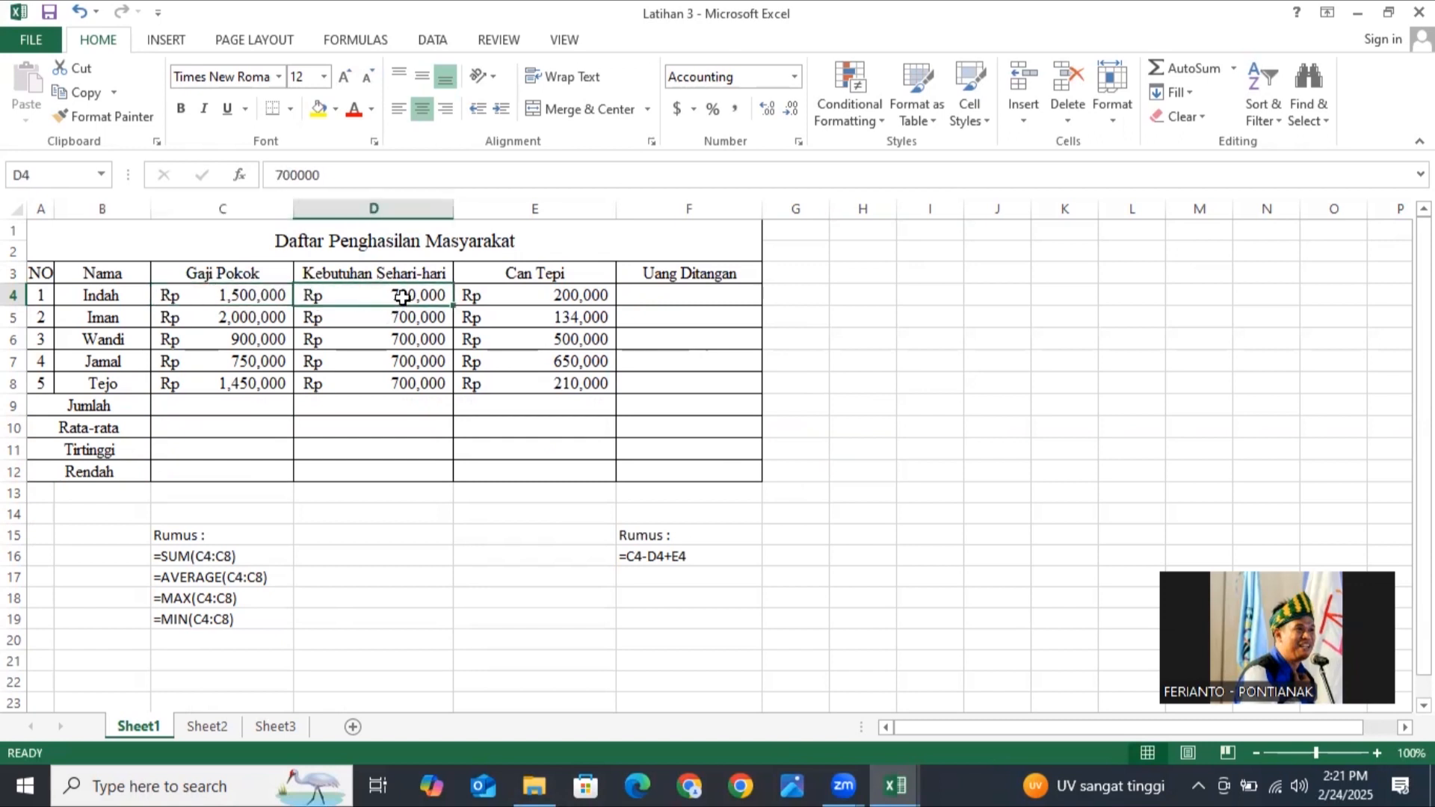
click(275, 301)
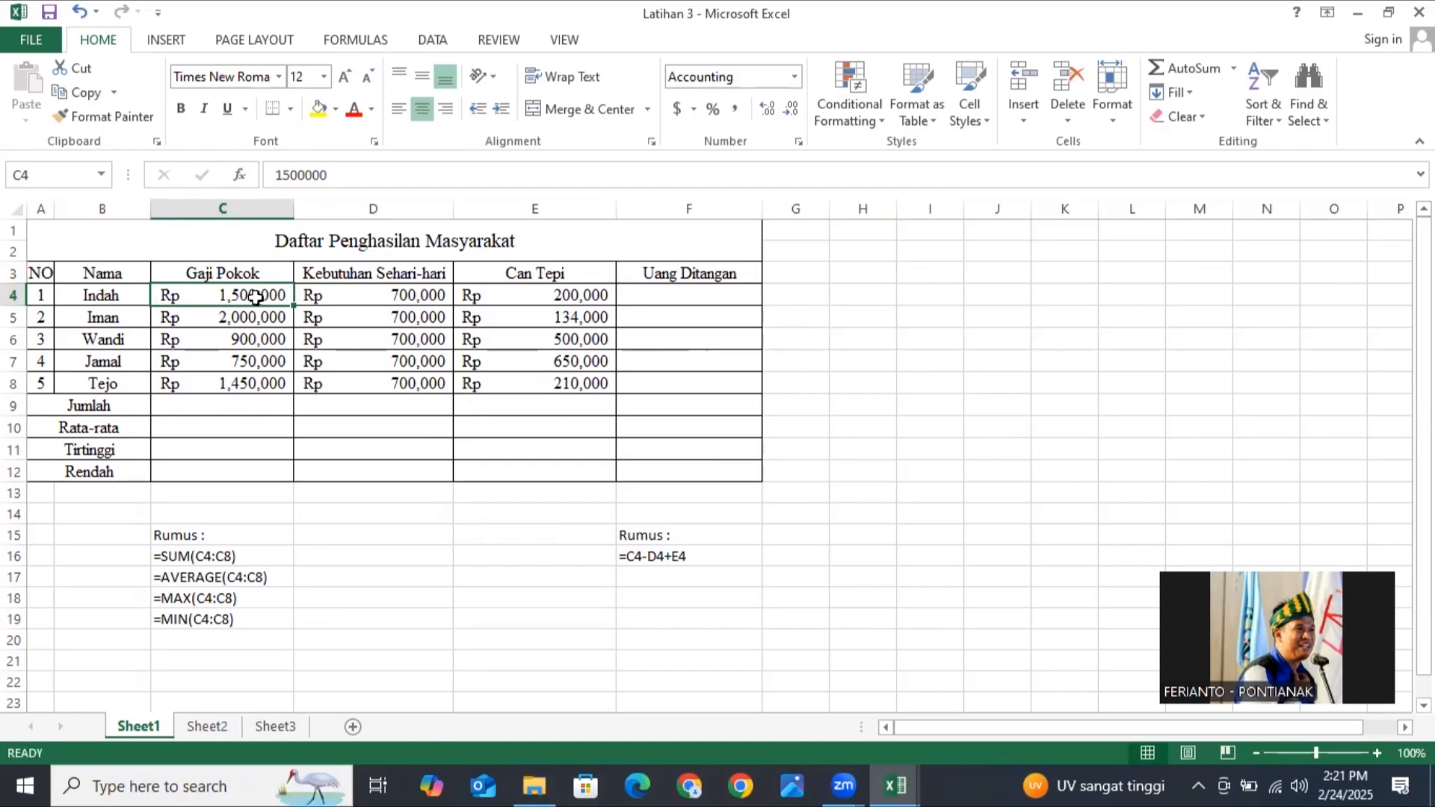
click(341, 293)
click(506, 296)
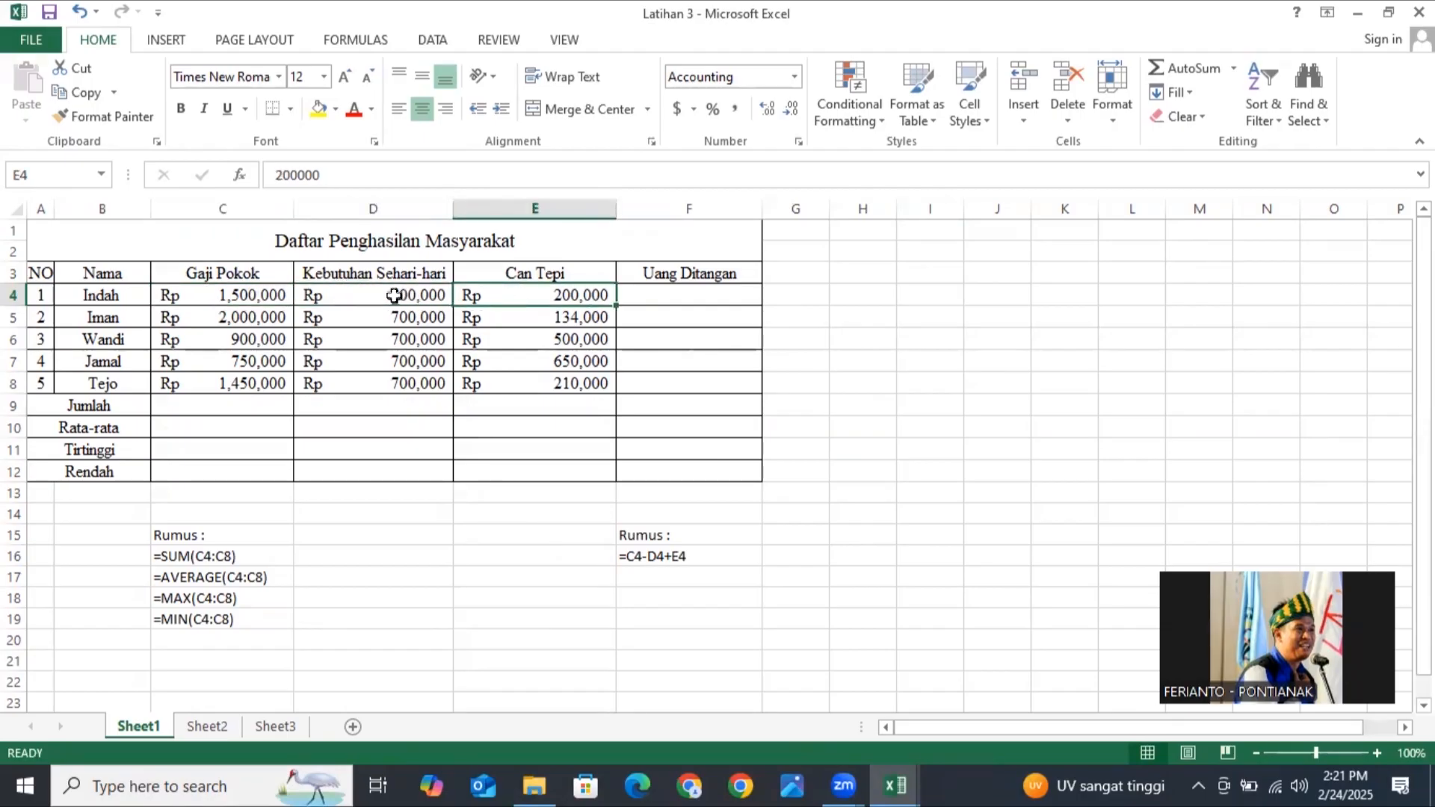
click(389, 295)
click(273, 297)
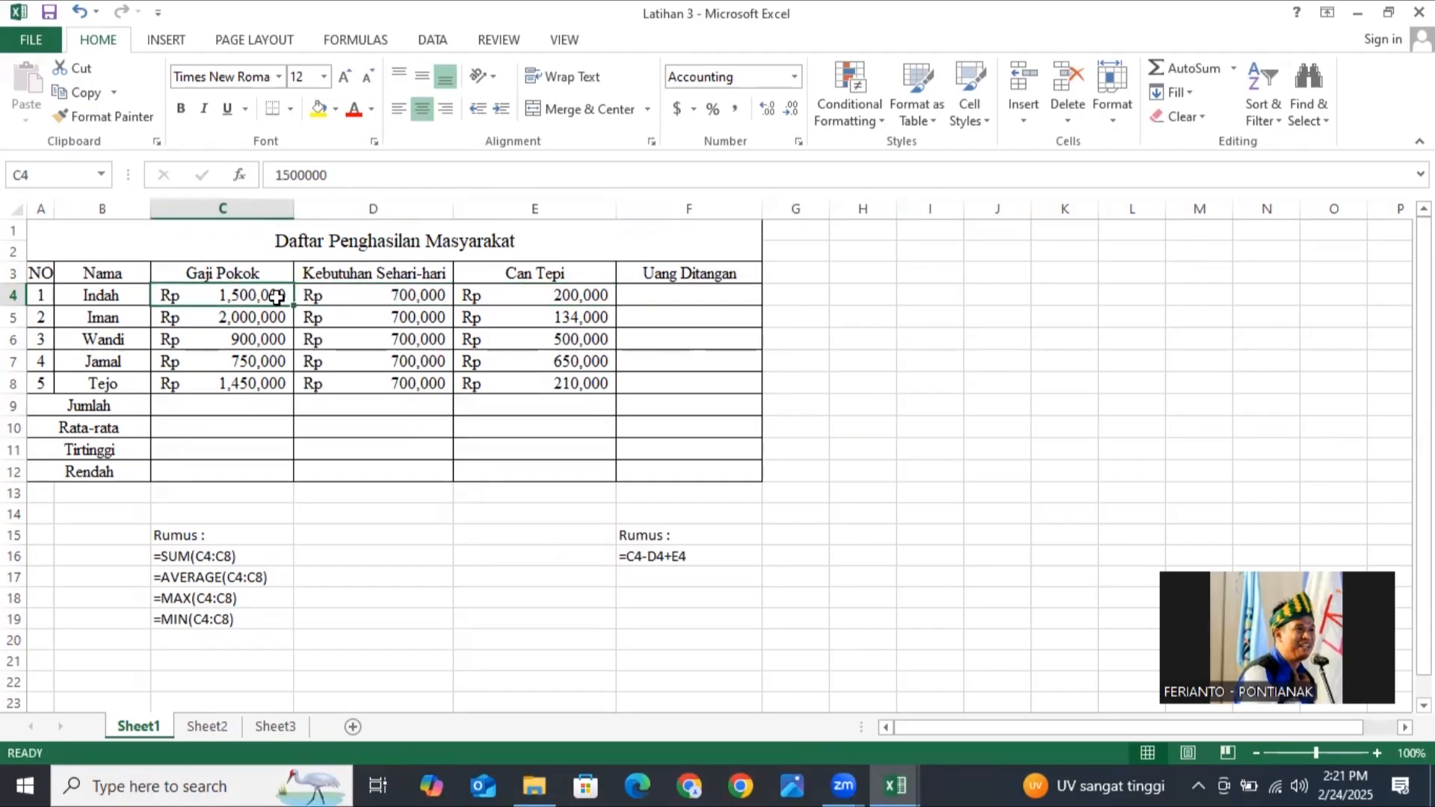
click(343, 291)
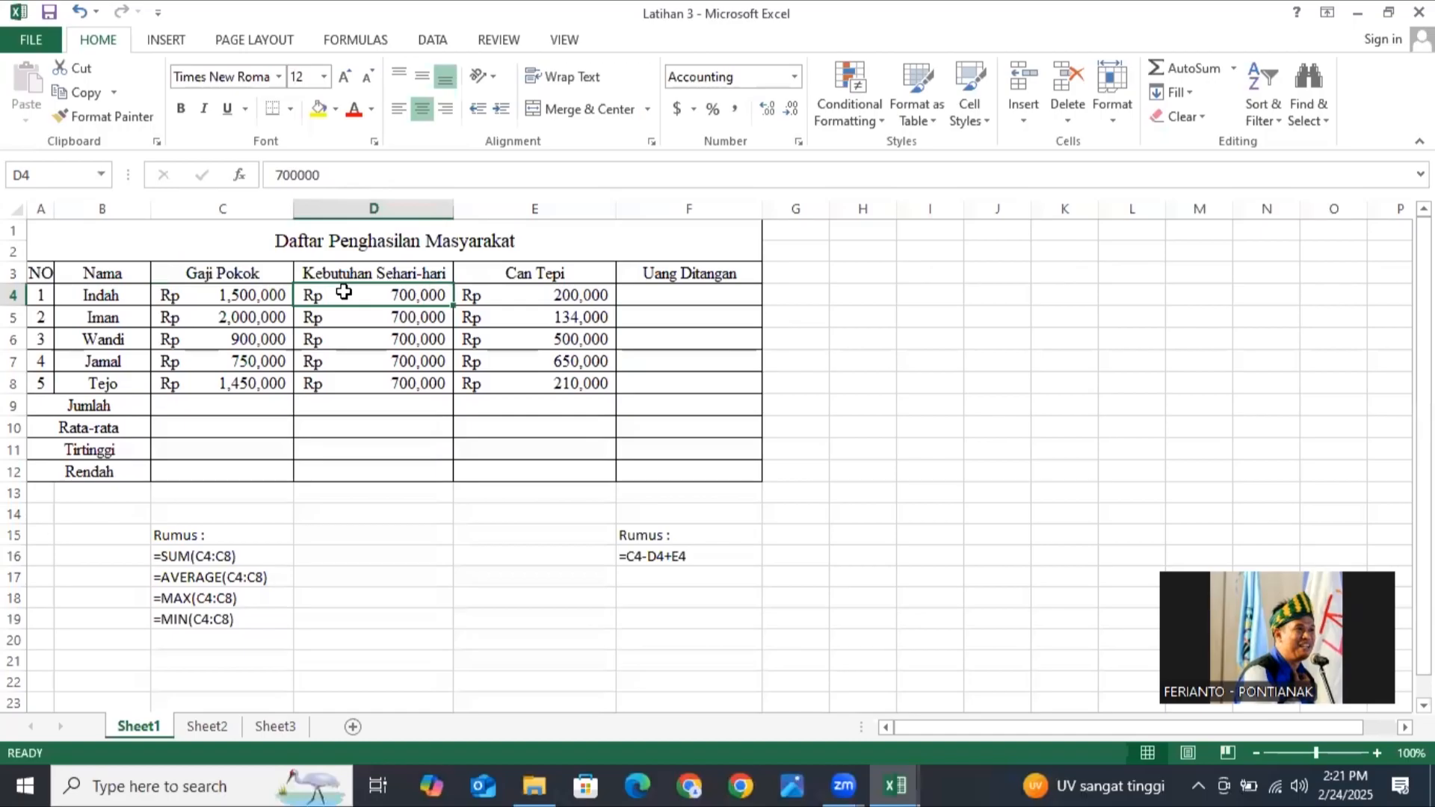
click(497, 300)
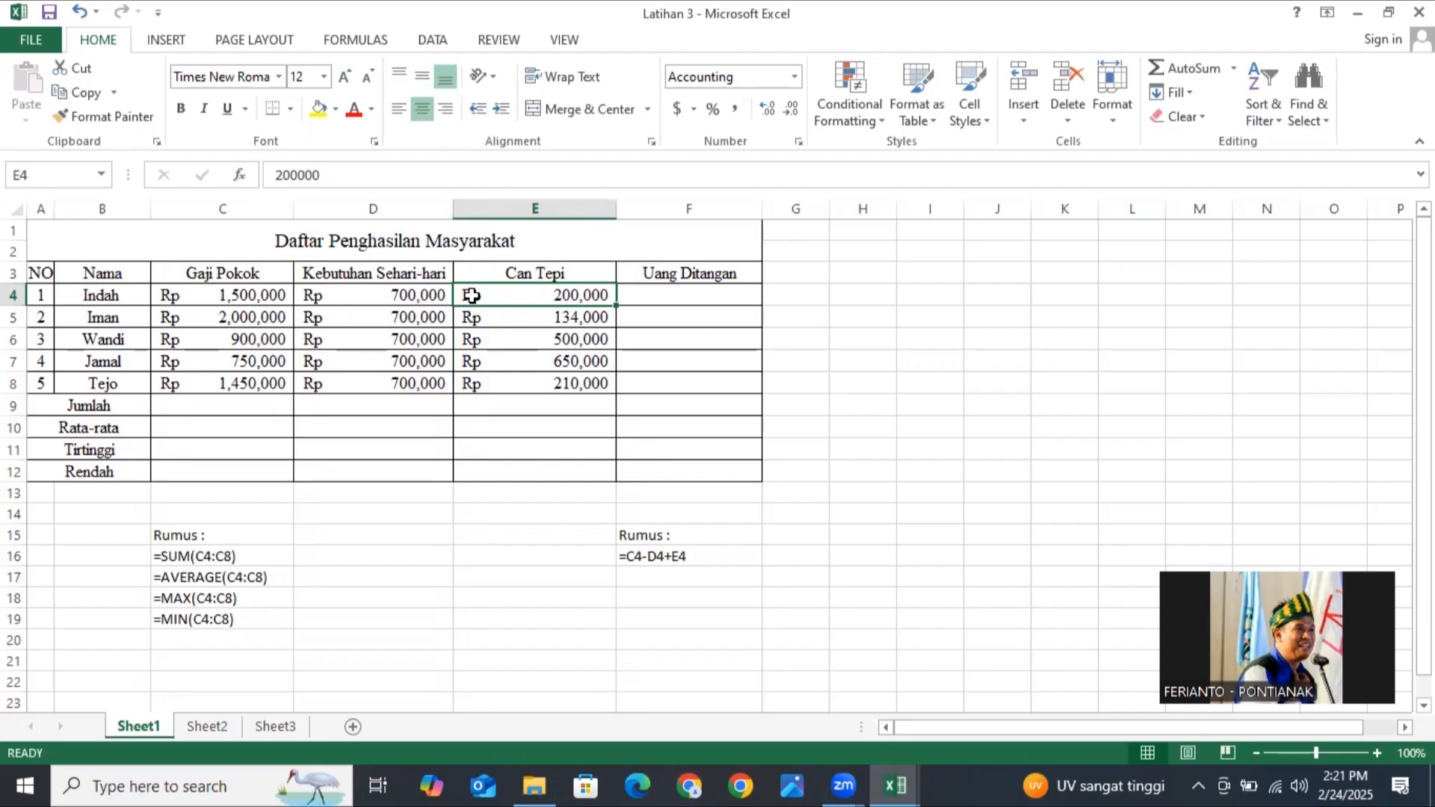
click(700, 295)
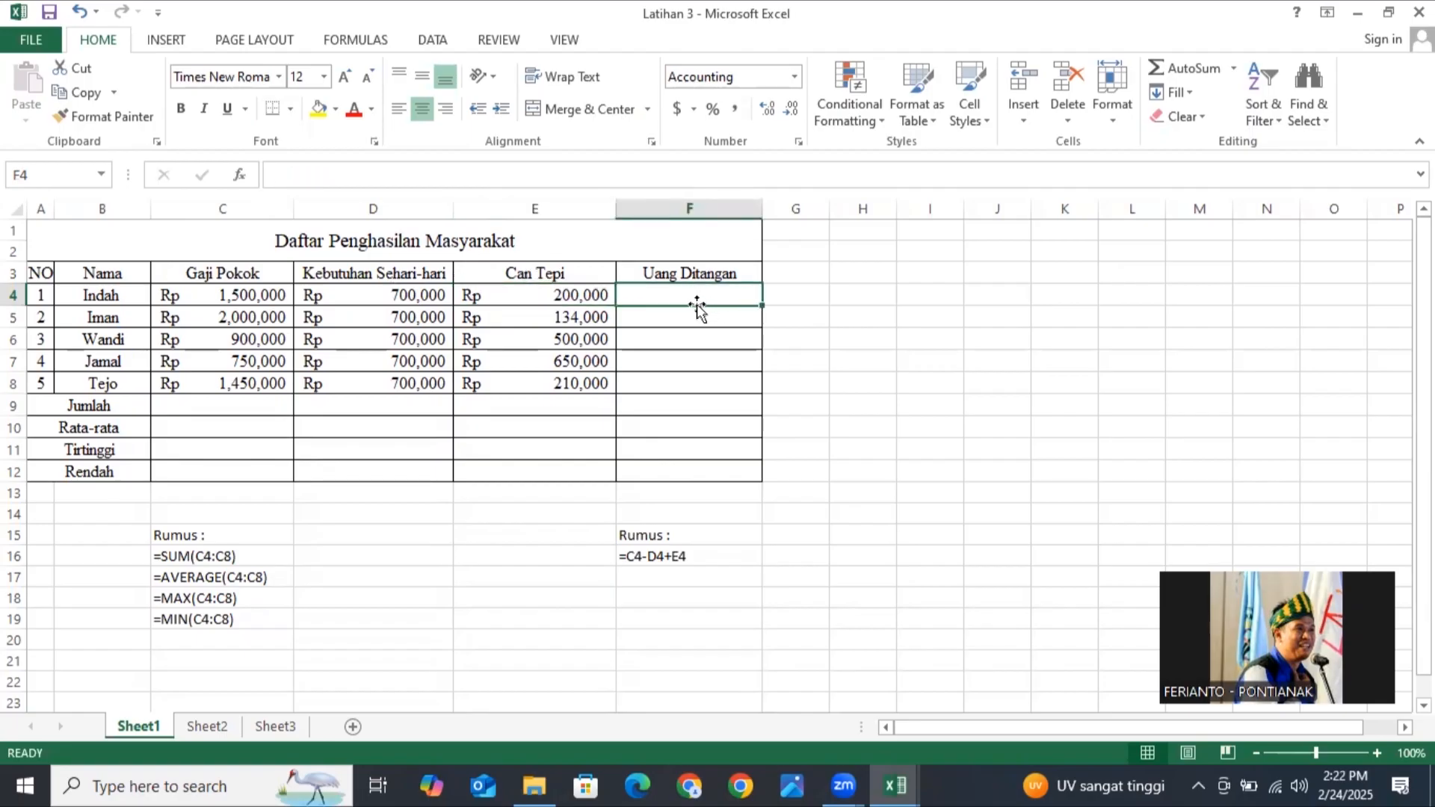
click(254, 295)
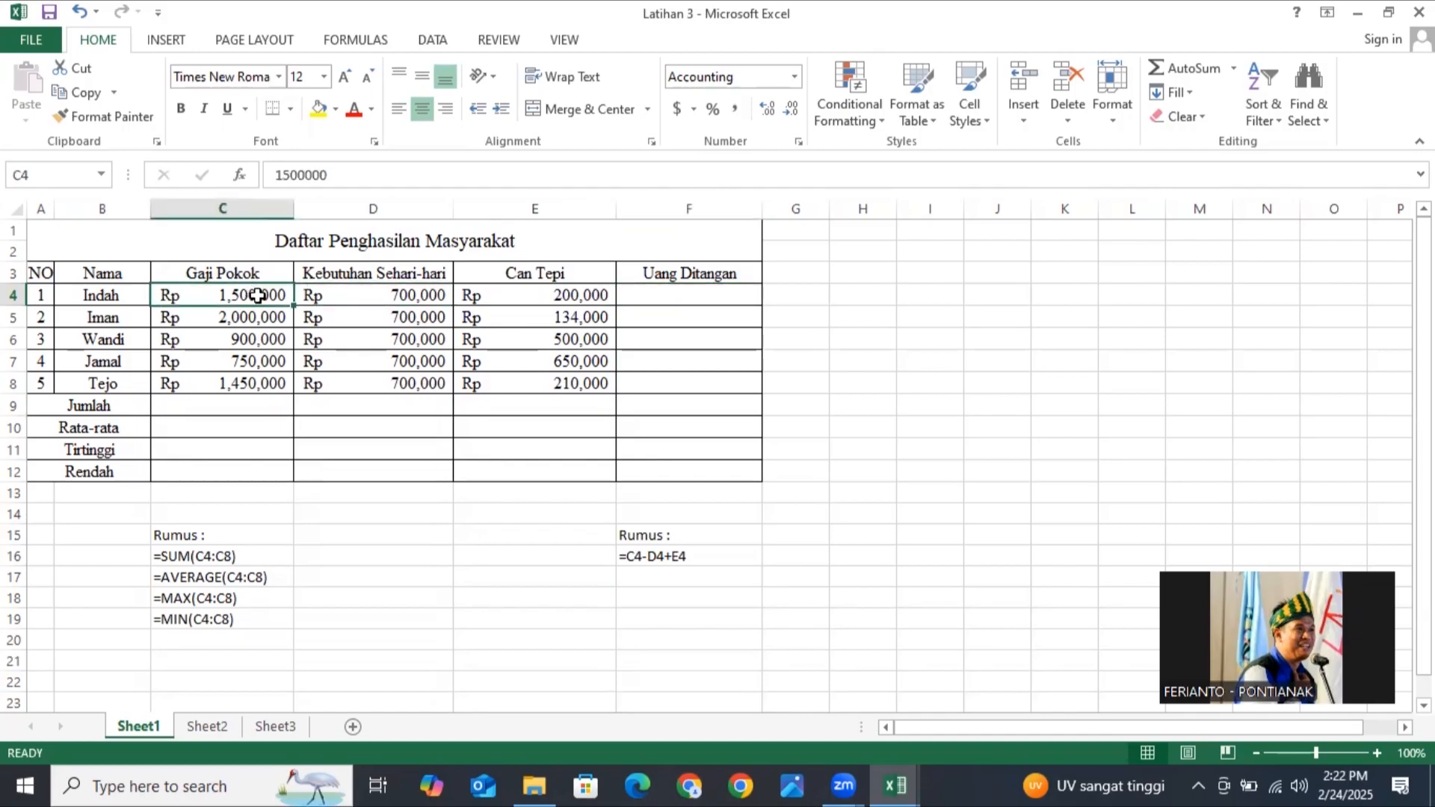
click(392, 295)
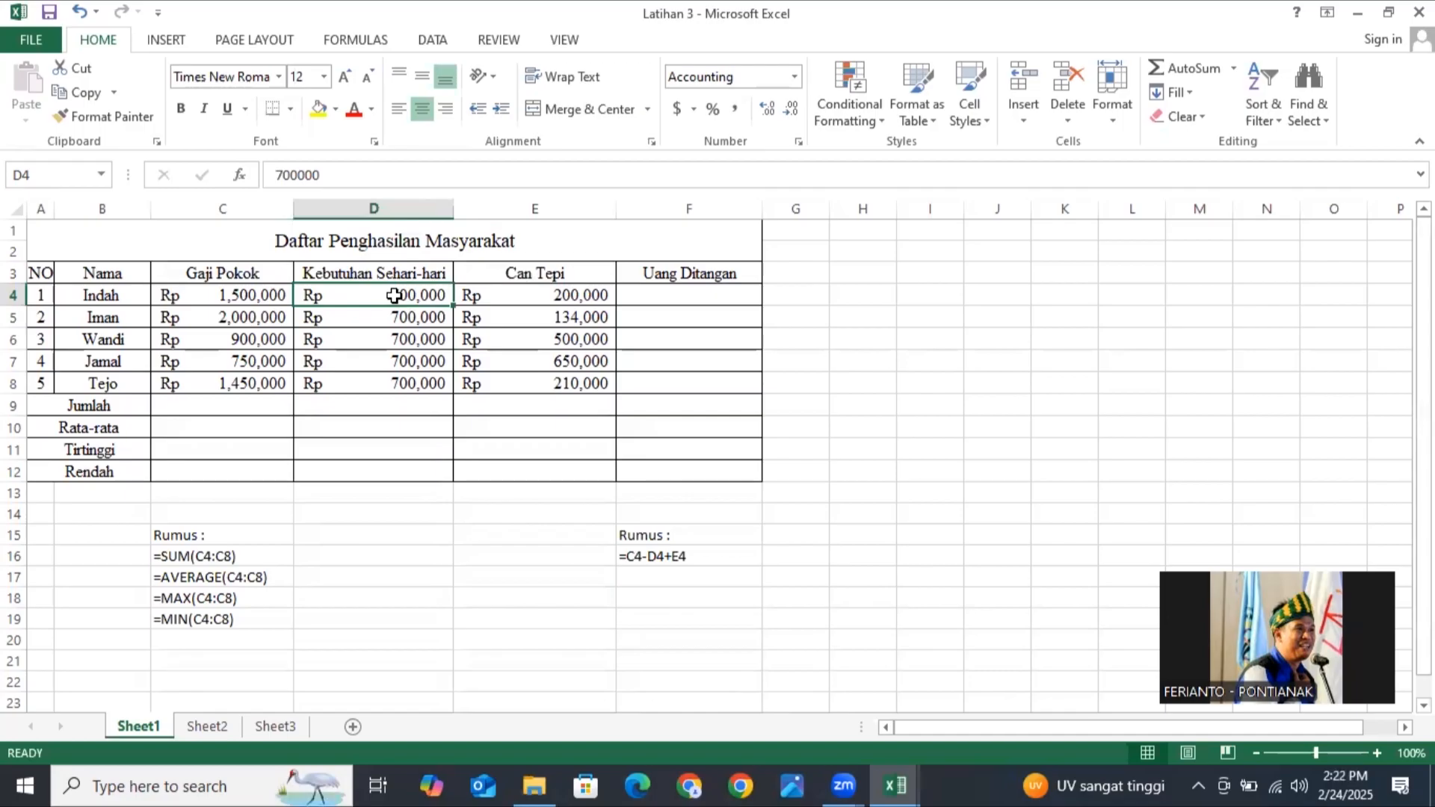
click(541, 290)
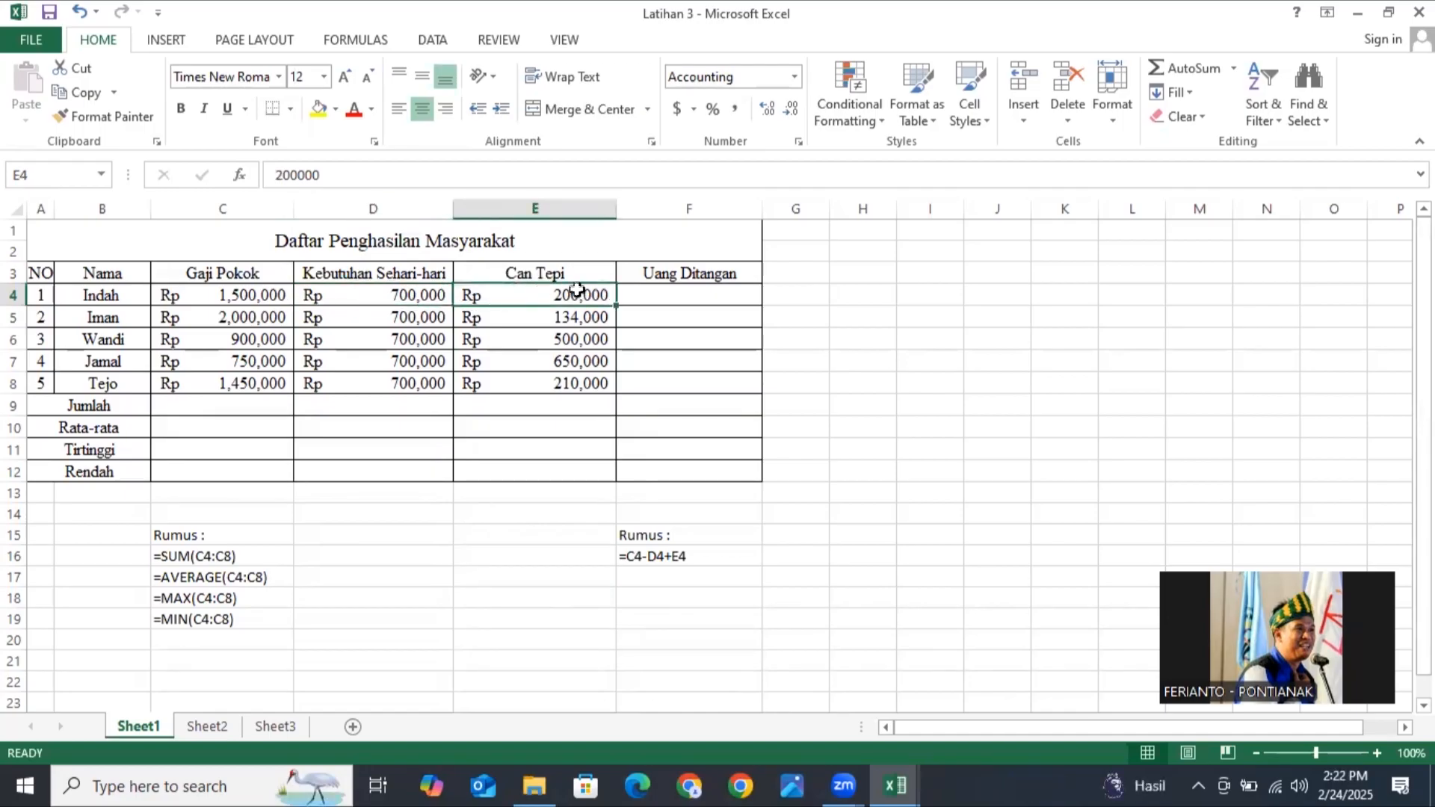
Step: Enter the formula =C4-D4+E4 in the first Uang Ditangan cell, F4
click(661, 294)
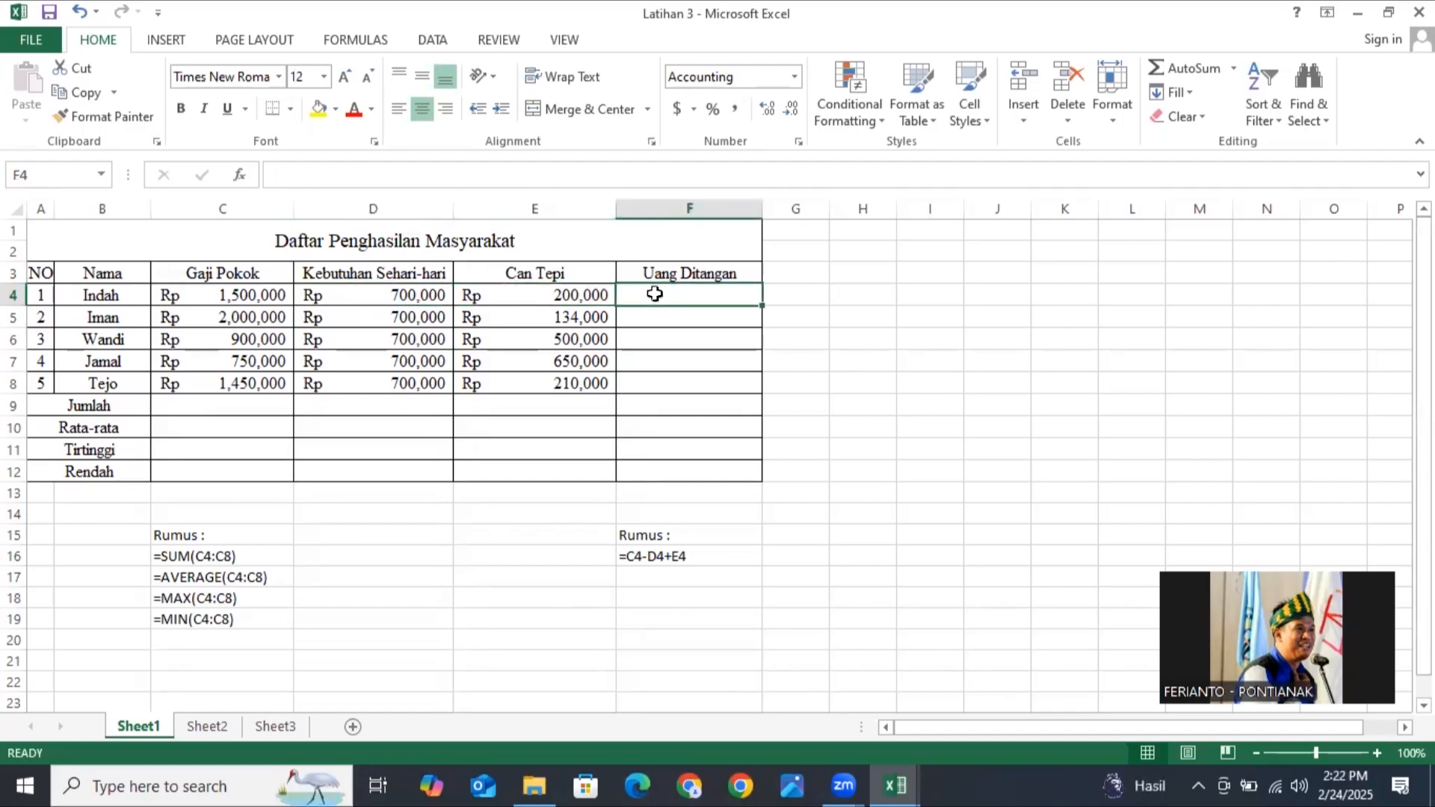
text(=)
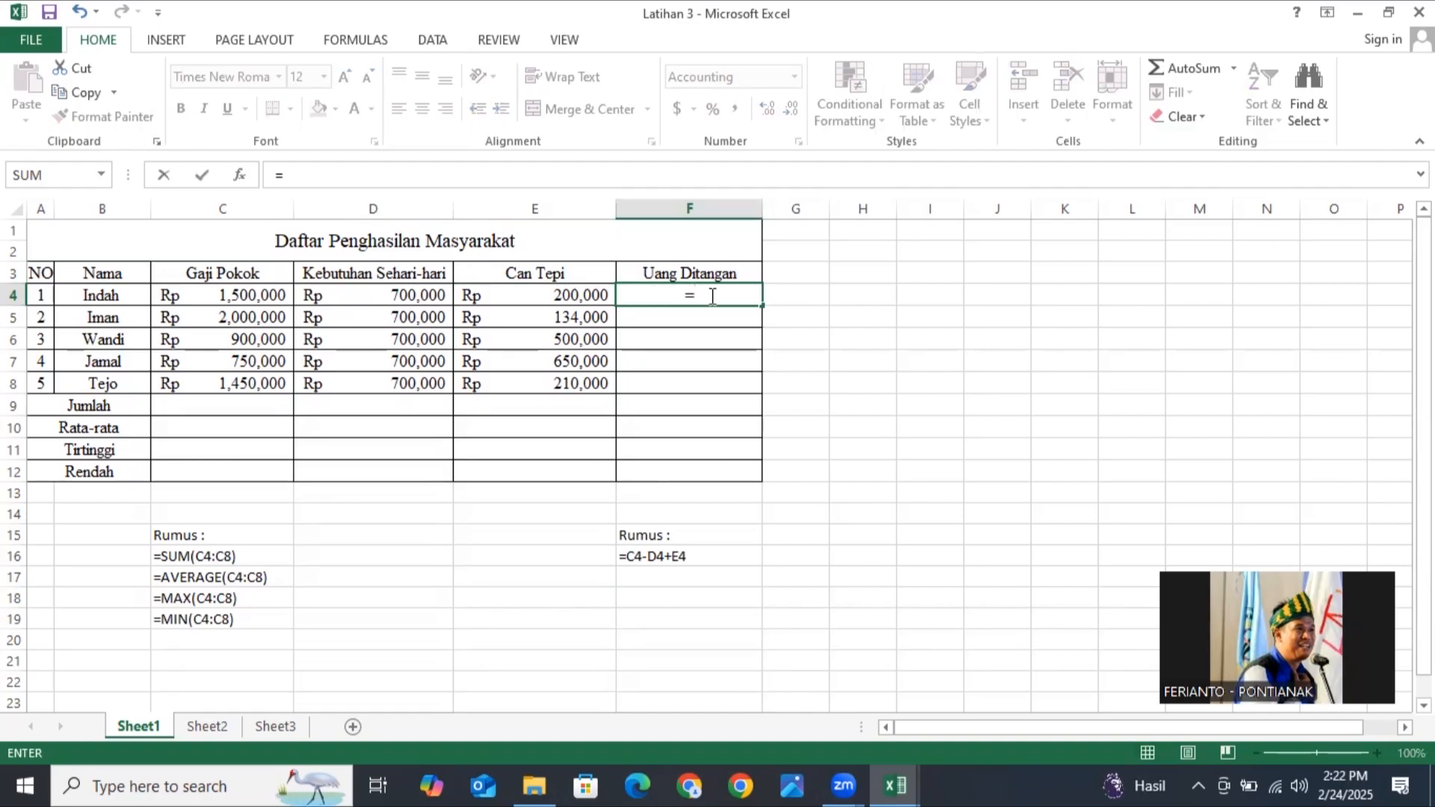
click(234, 293)
text(_)
key(BackSpace)
text(-)
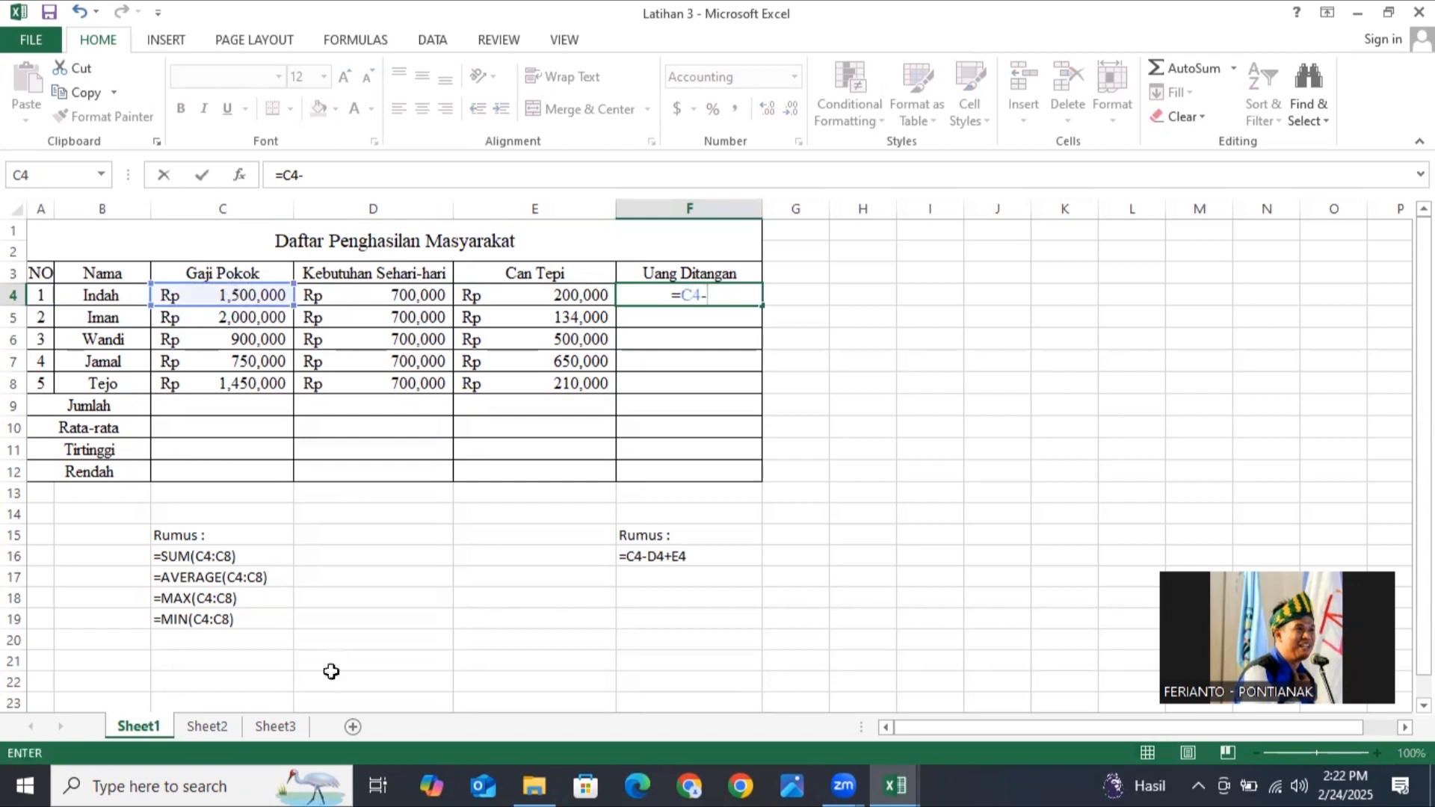
click(403, 295)
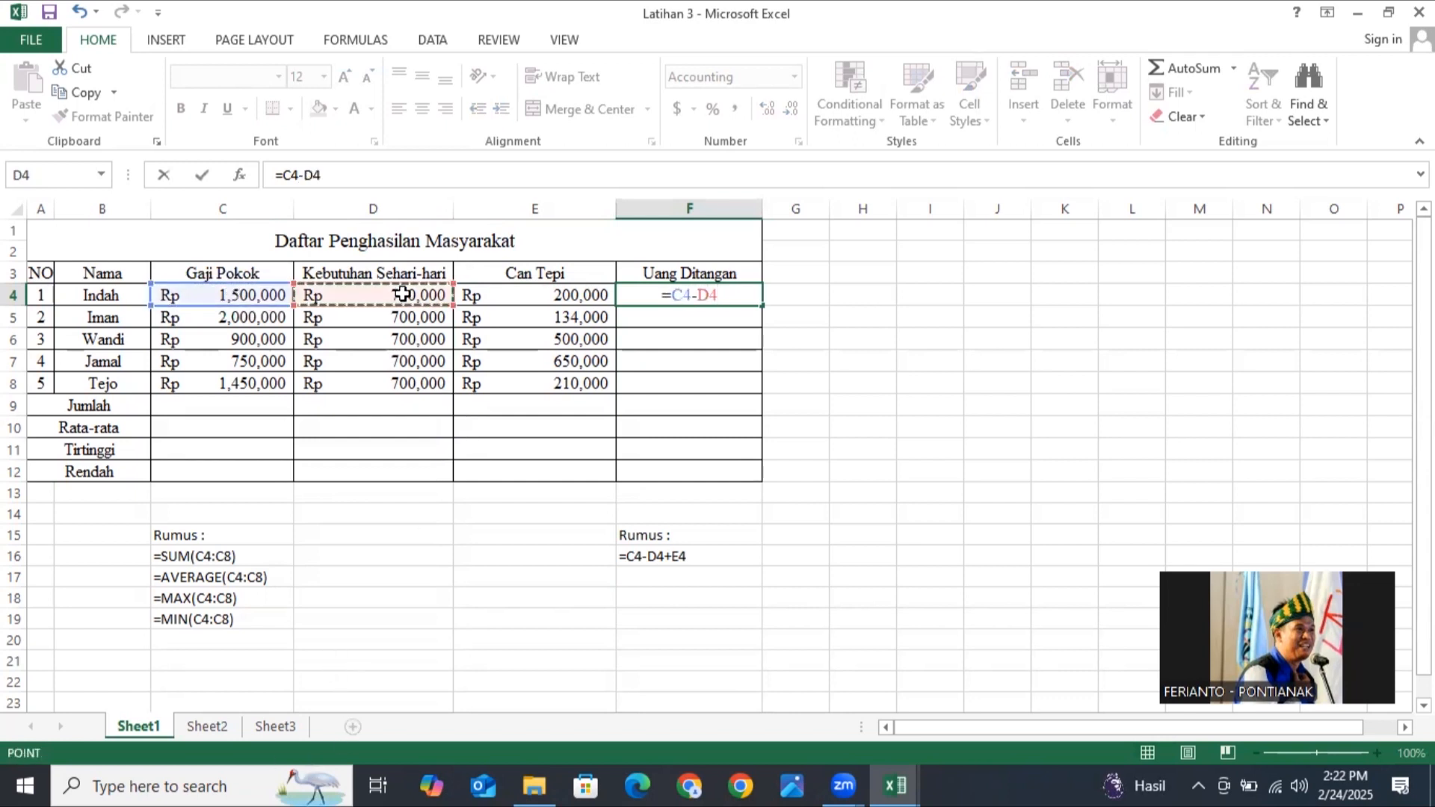
text(+)
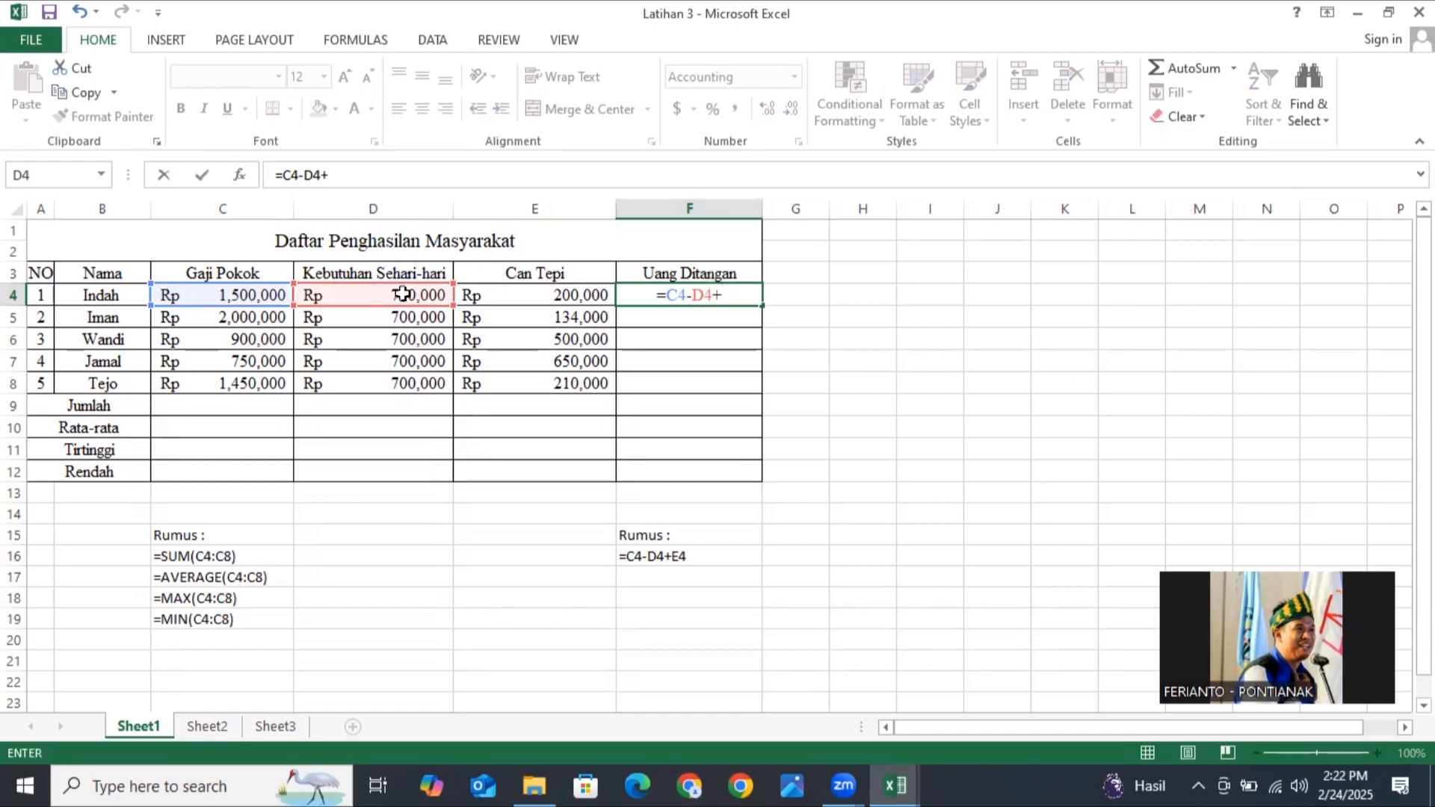
click(590, 294)
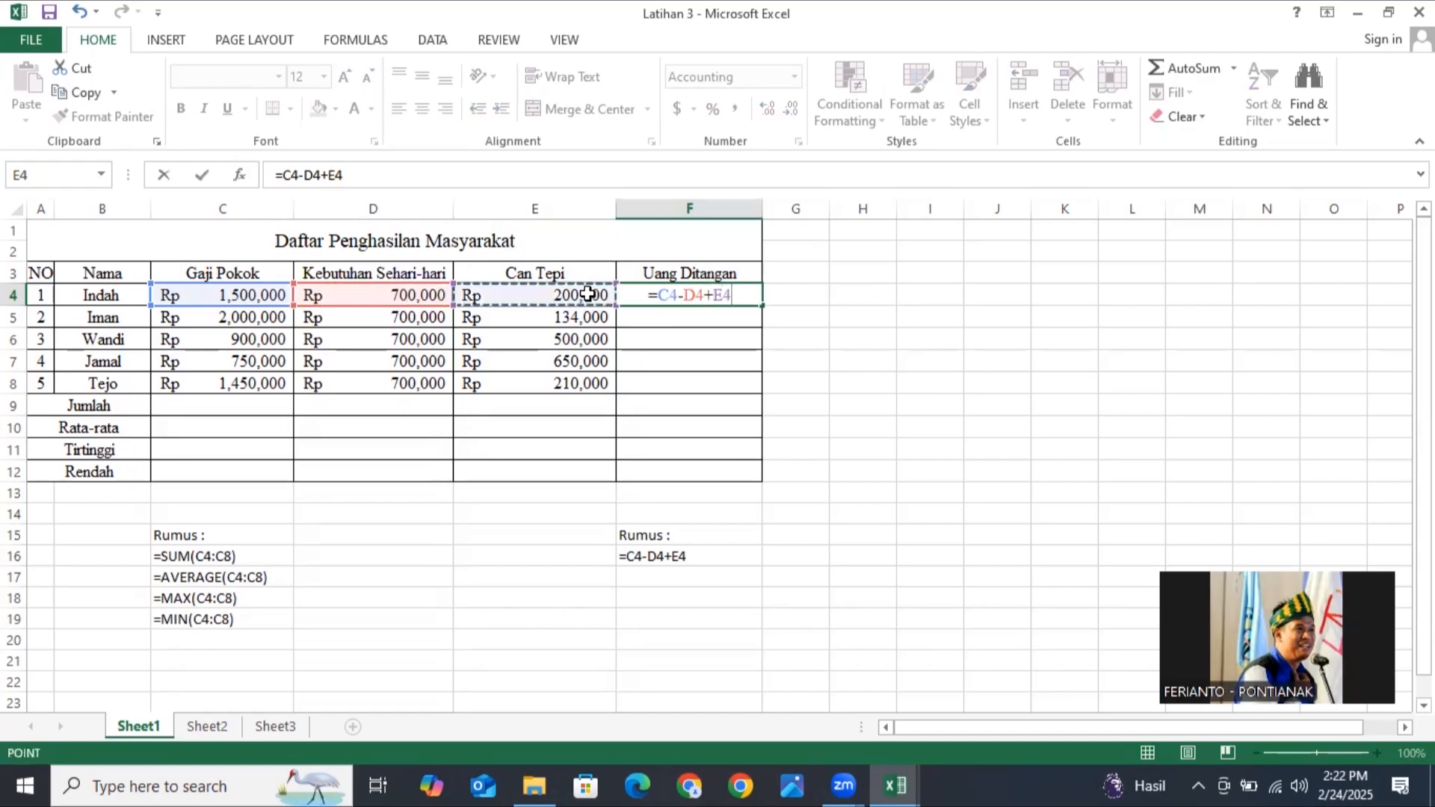
key(Return)
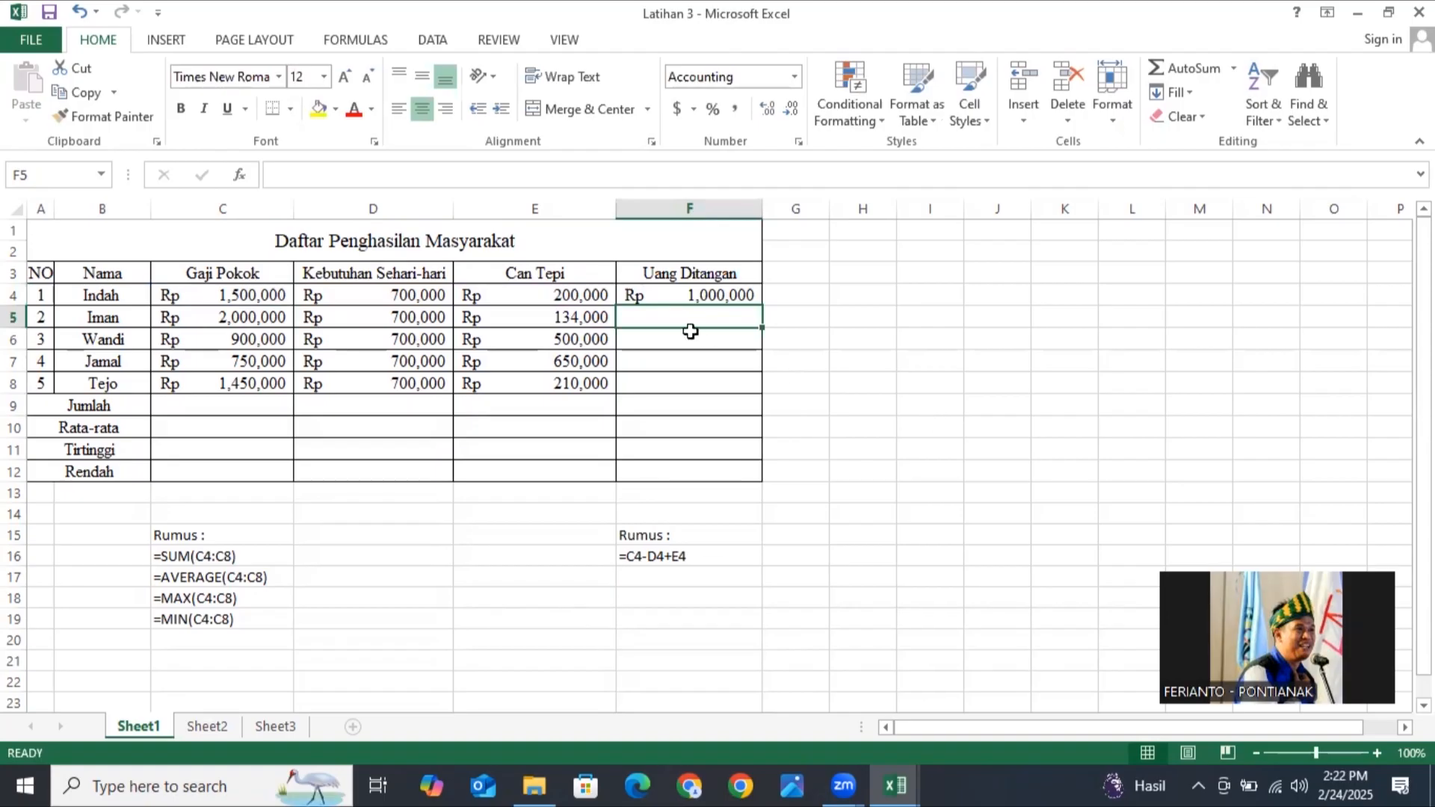
Step: Fill the Uang Ditangan formula from F4 down through F8 and check the formula in each filled cell
click(710, 295)
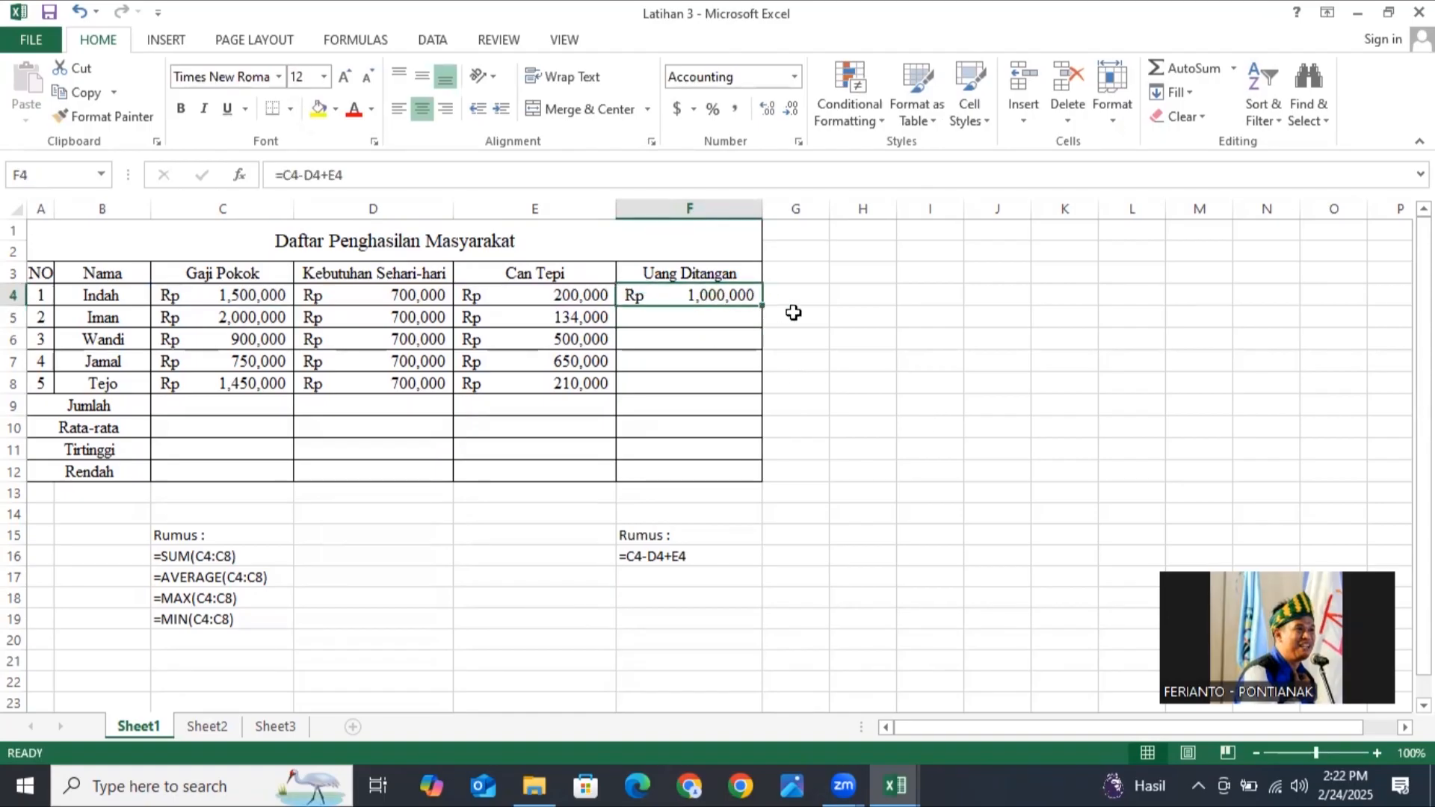
click(707, 317)
click(702, 349)
click(698, 366)
click(708, 378)
click(695, 319)
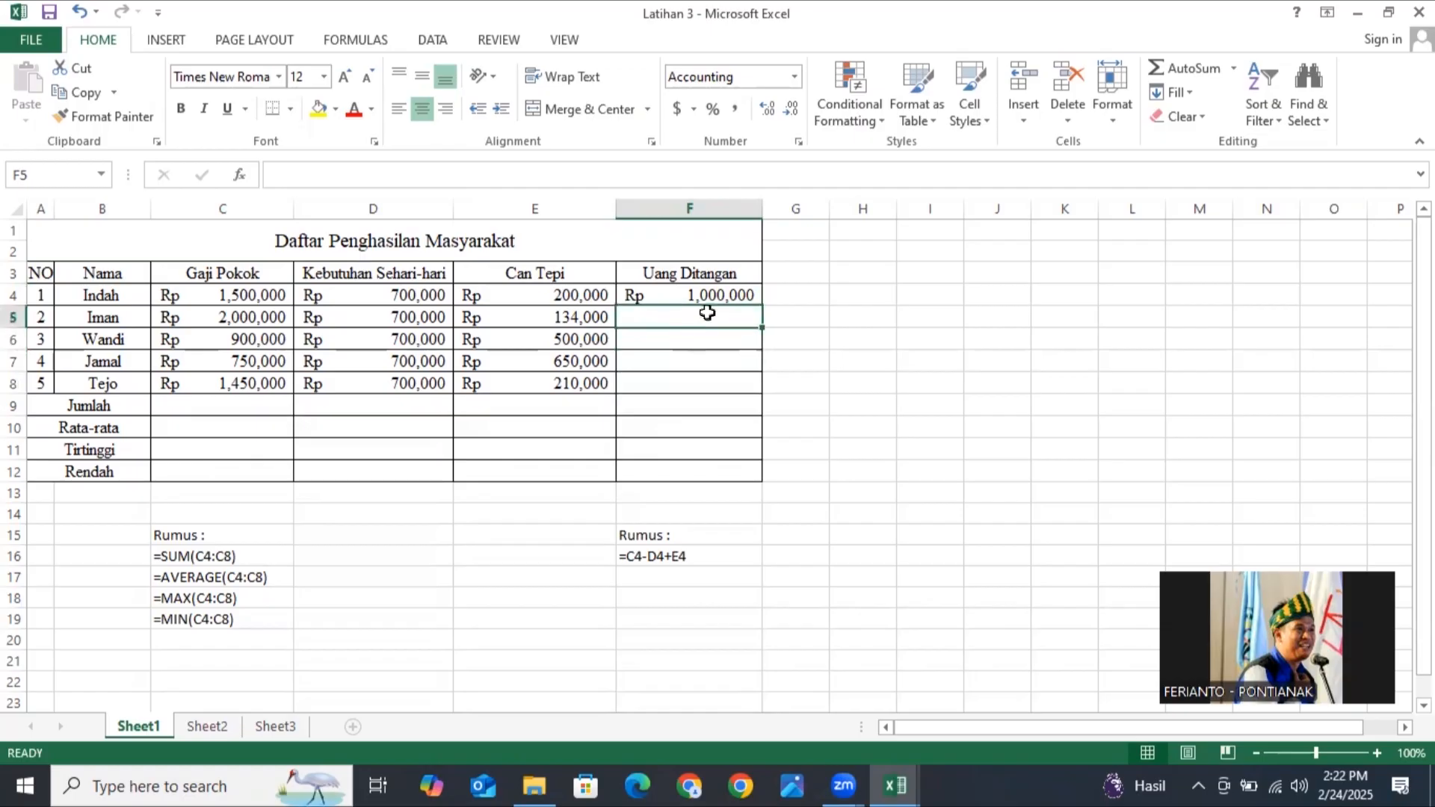
click(710, 296)
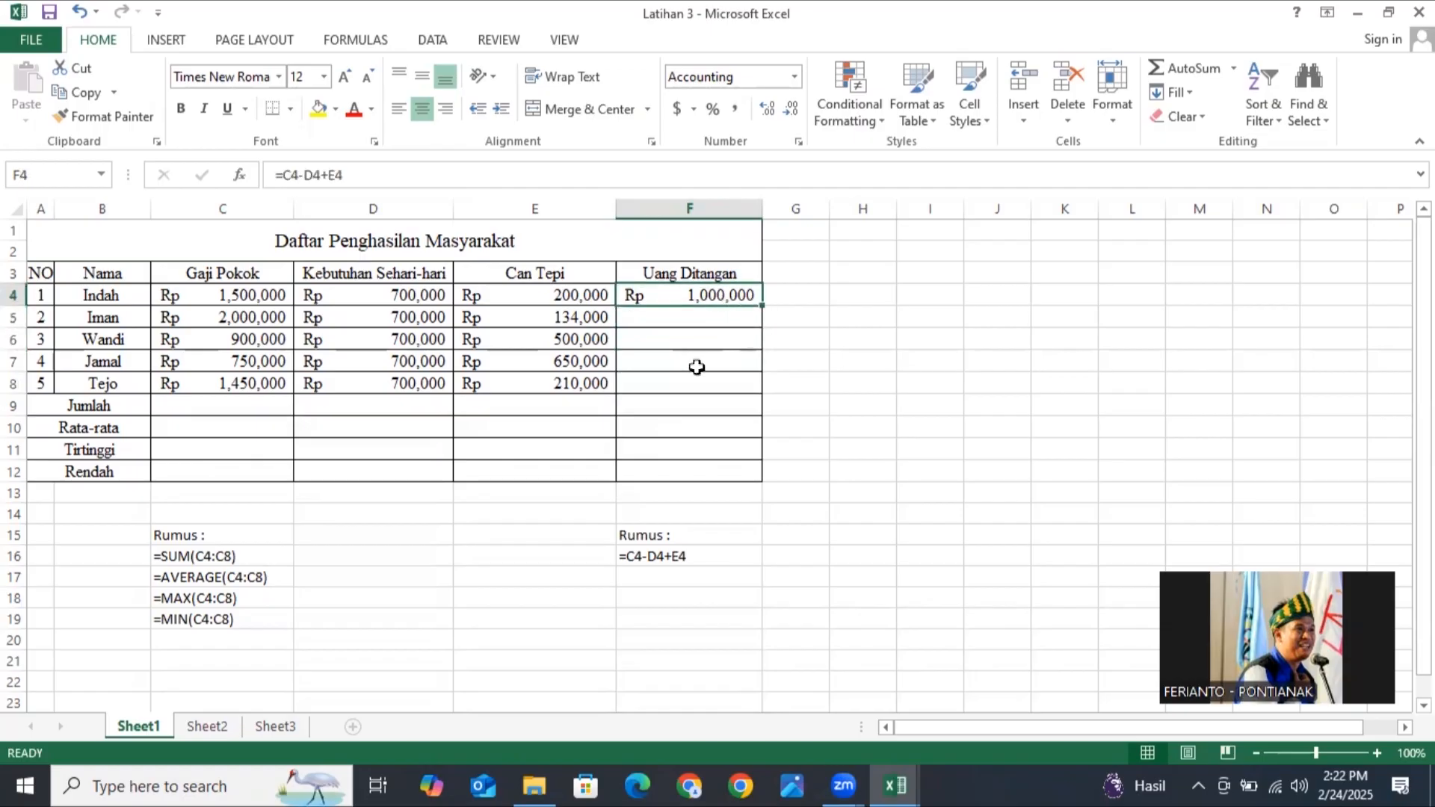
drag(759, 308, 766, 398)
click(899, 377)
click(729, 381)
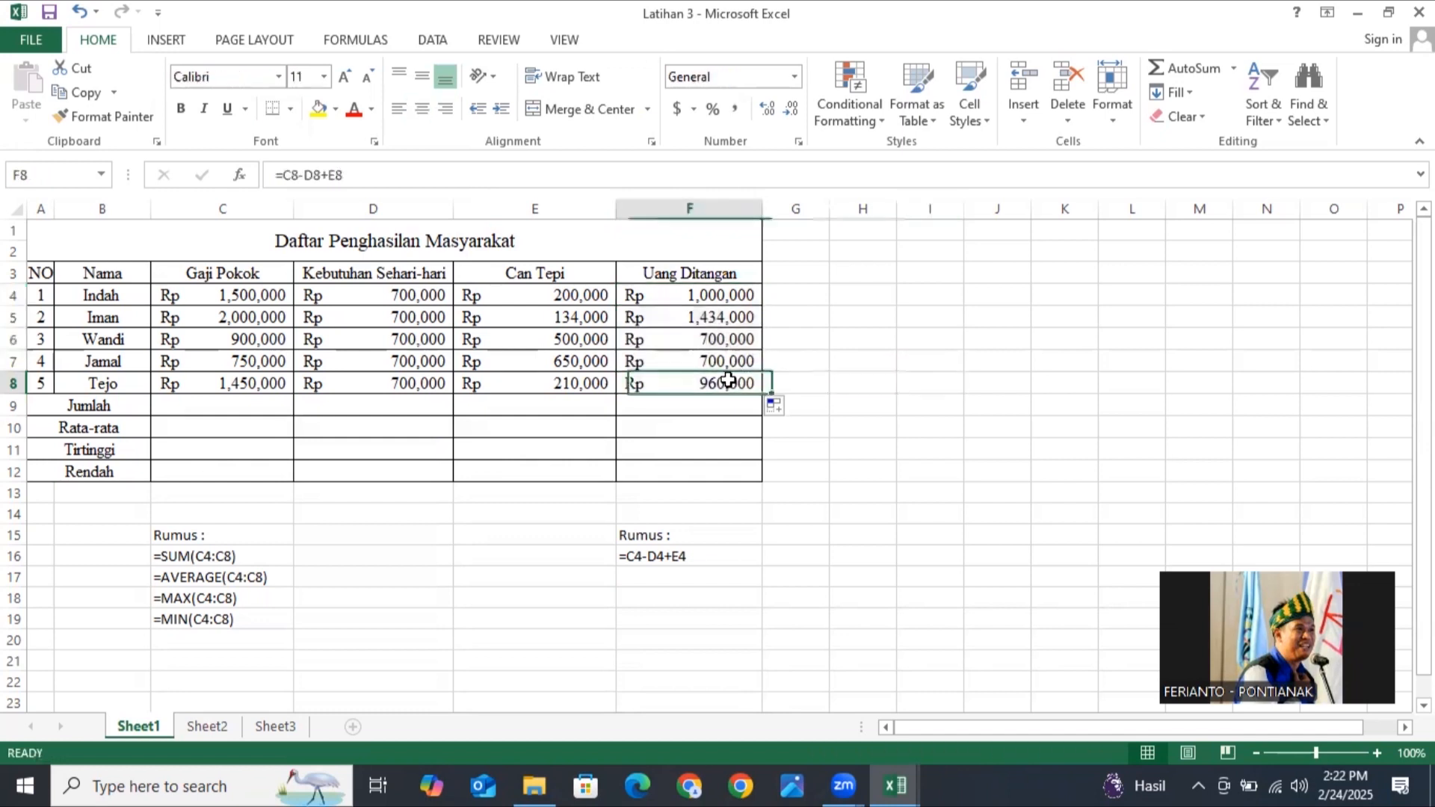
click(724, 360)
click(708, 338)
click(700, 314)
click(707, 295)
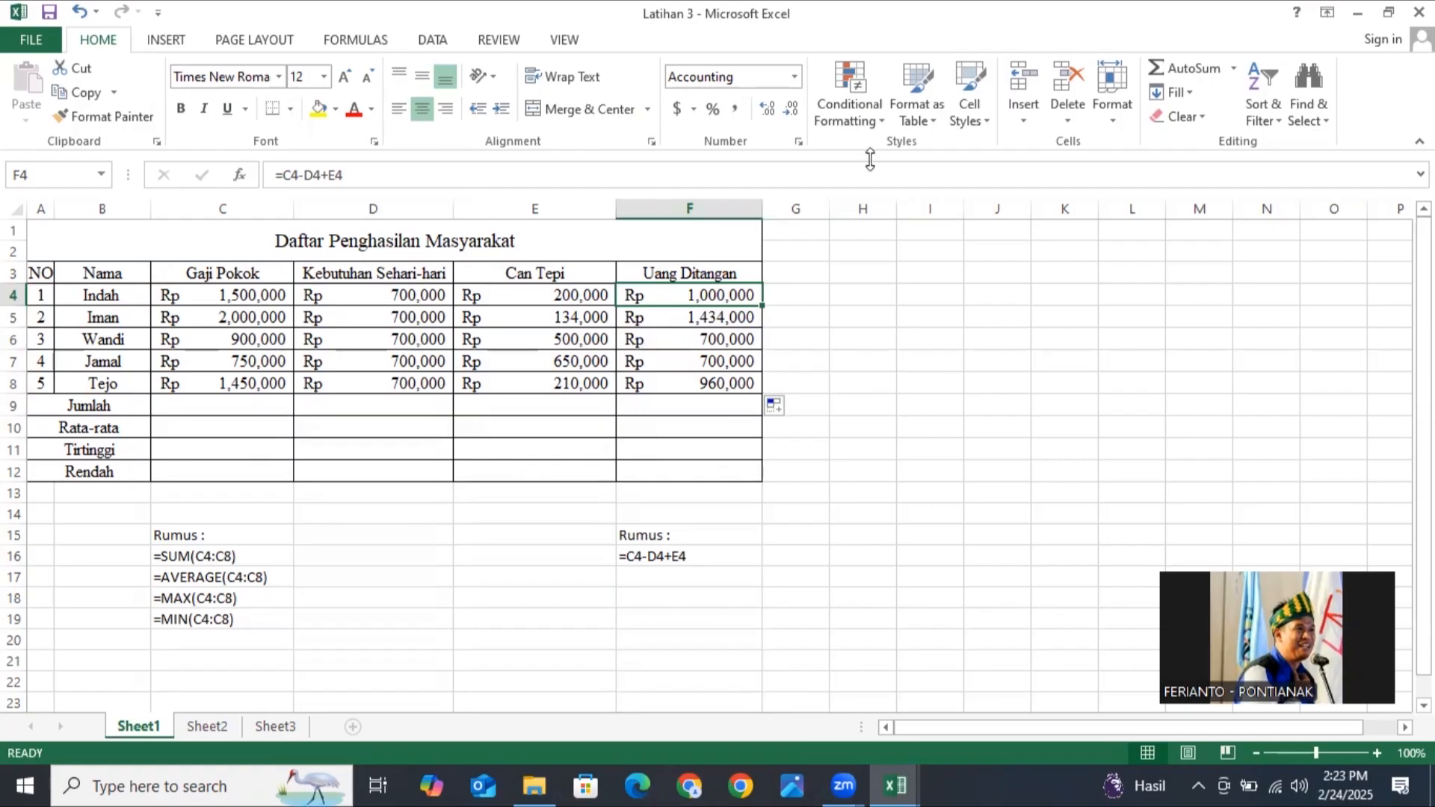
Step: Enter =SUM(C4:C8) in the Jumlah cell C9 and fill it across through F9
click(203, 405)
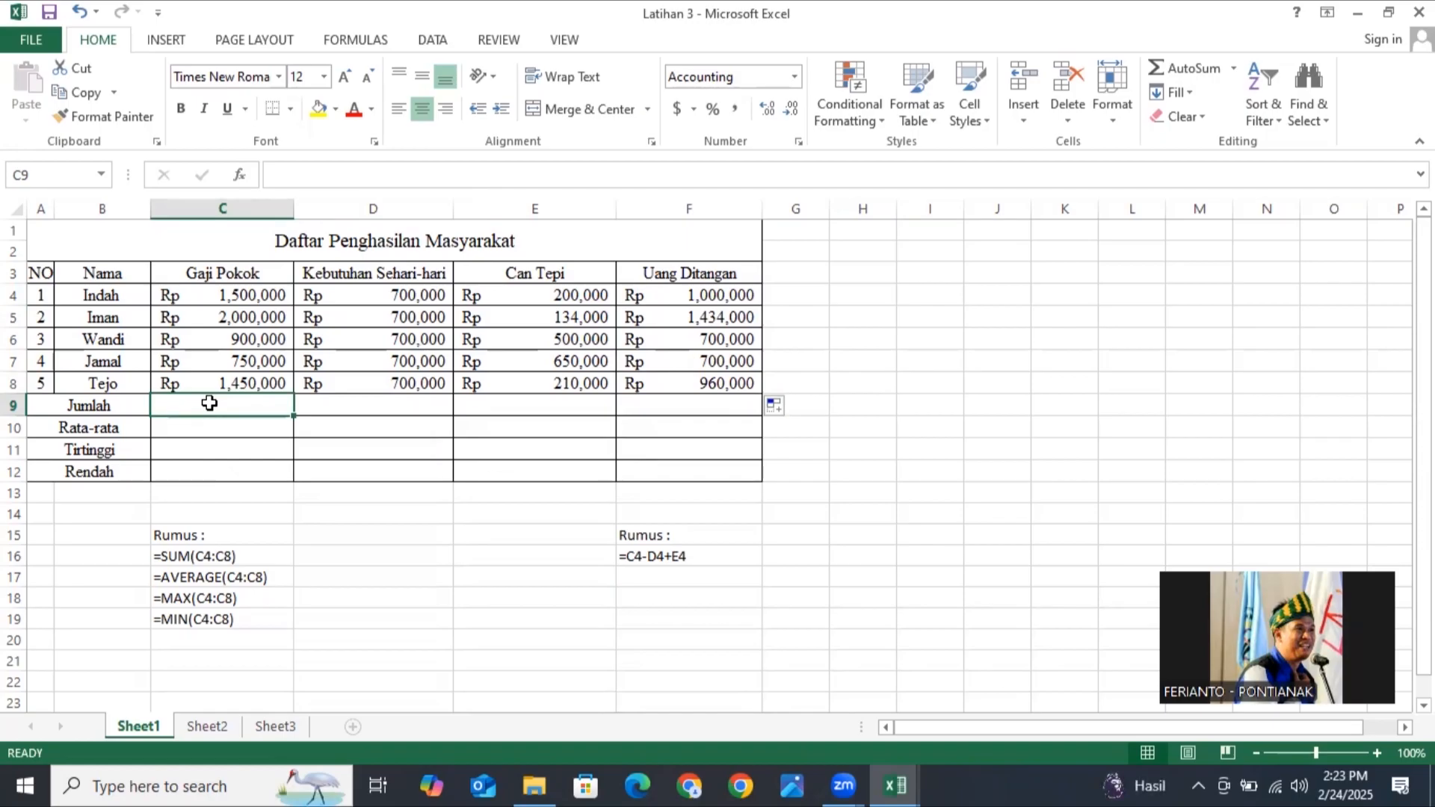
text(=)
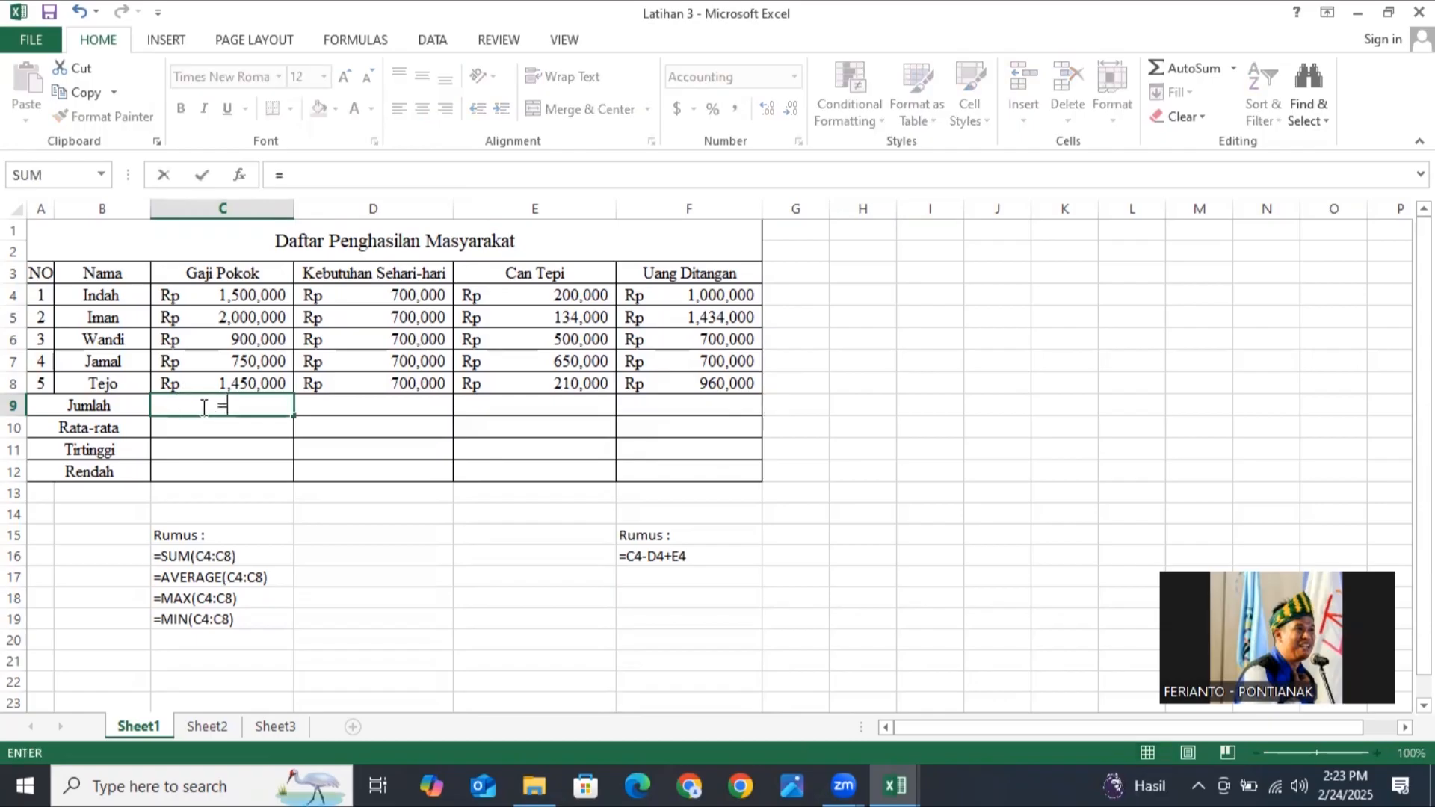
text(sum)
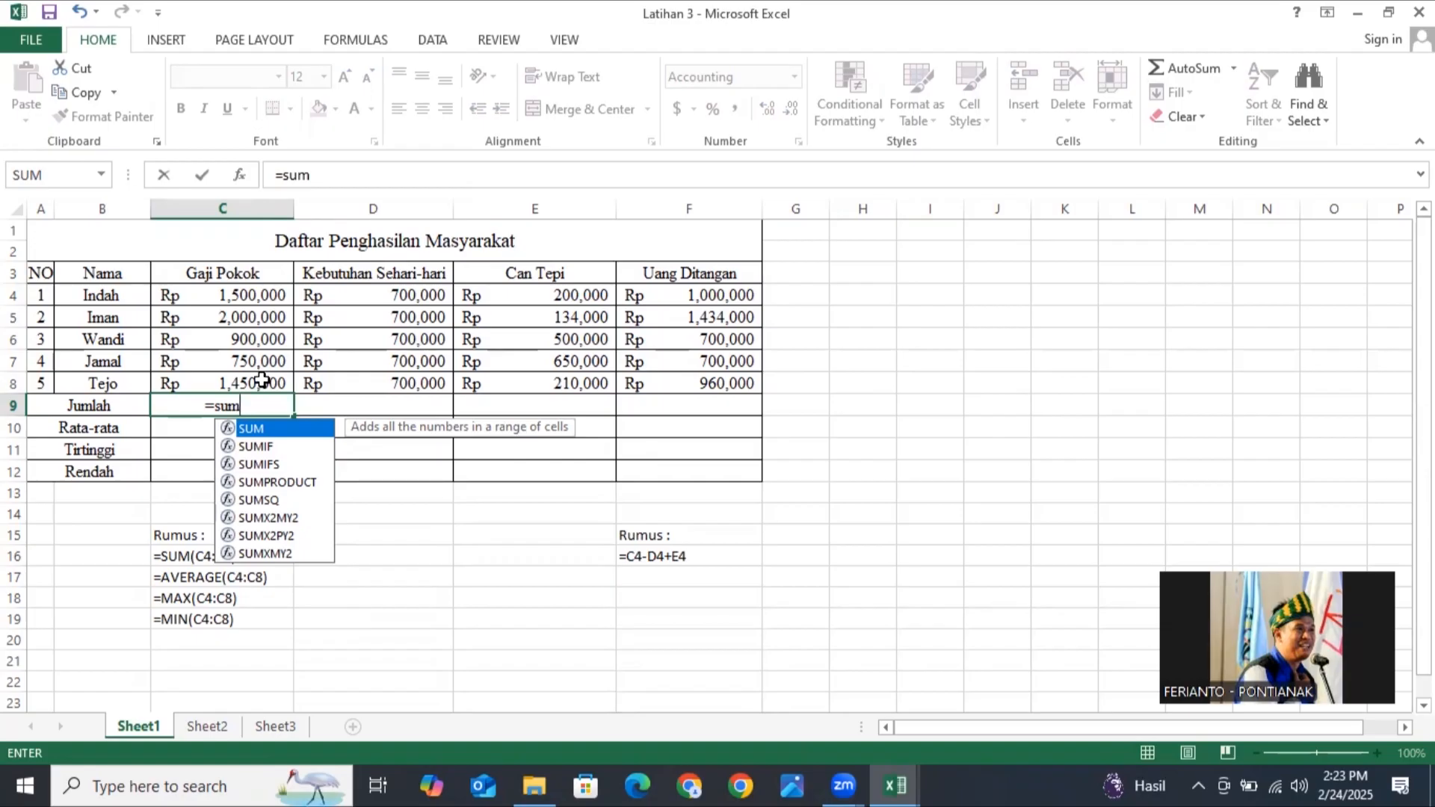
text(())
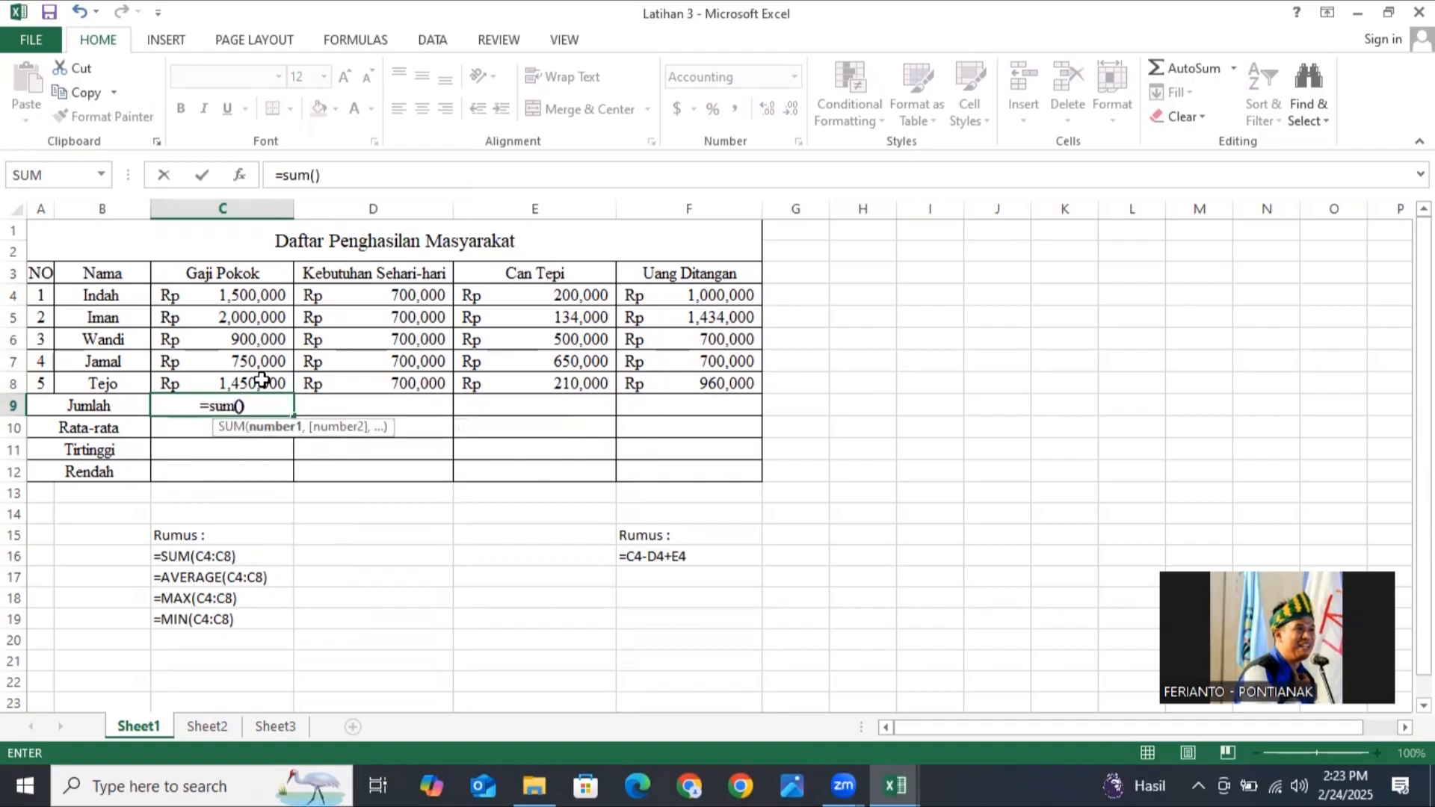
click(243, 405)
drag(253, 298, 254, 379)
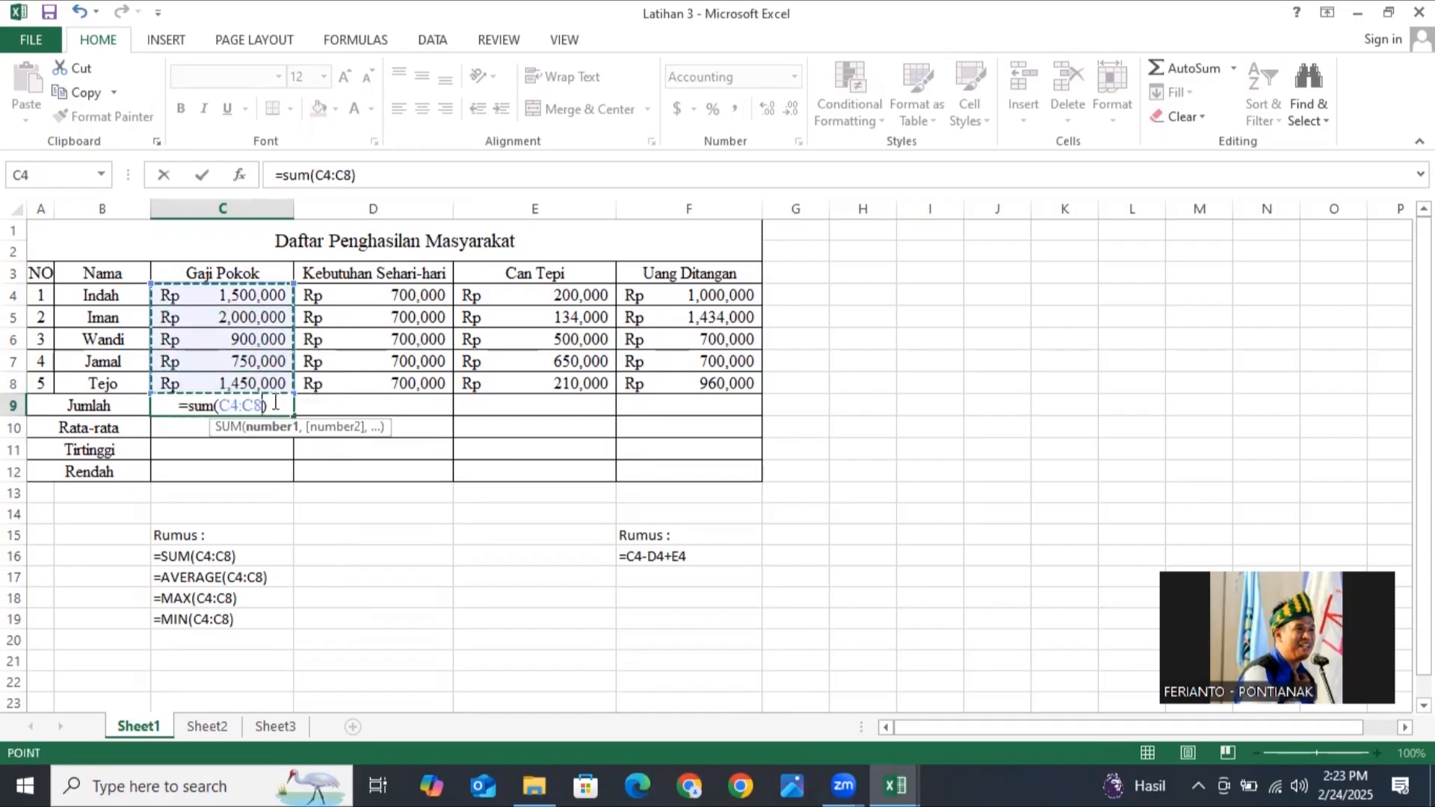
key(Return)
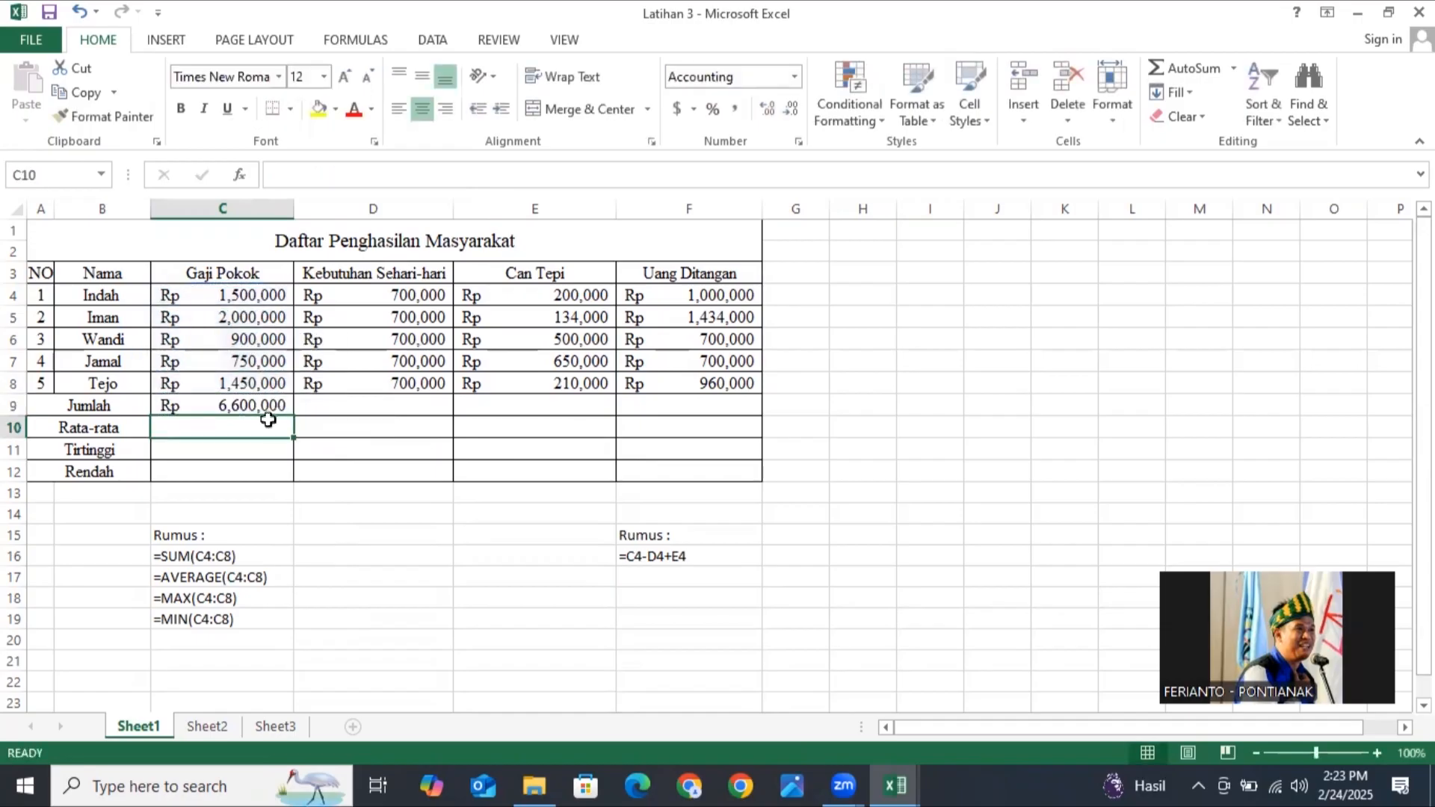
click(273, 406)
drag(295, 417, 729, 422)
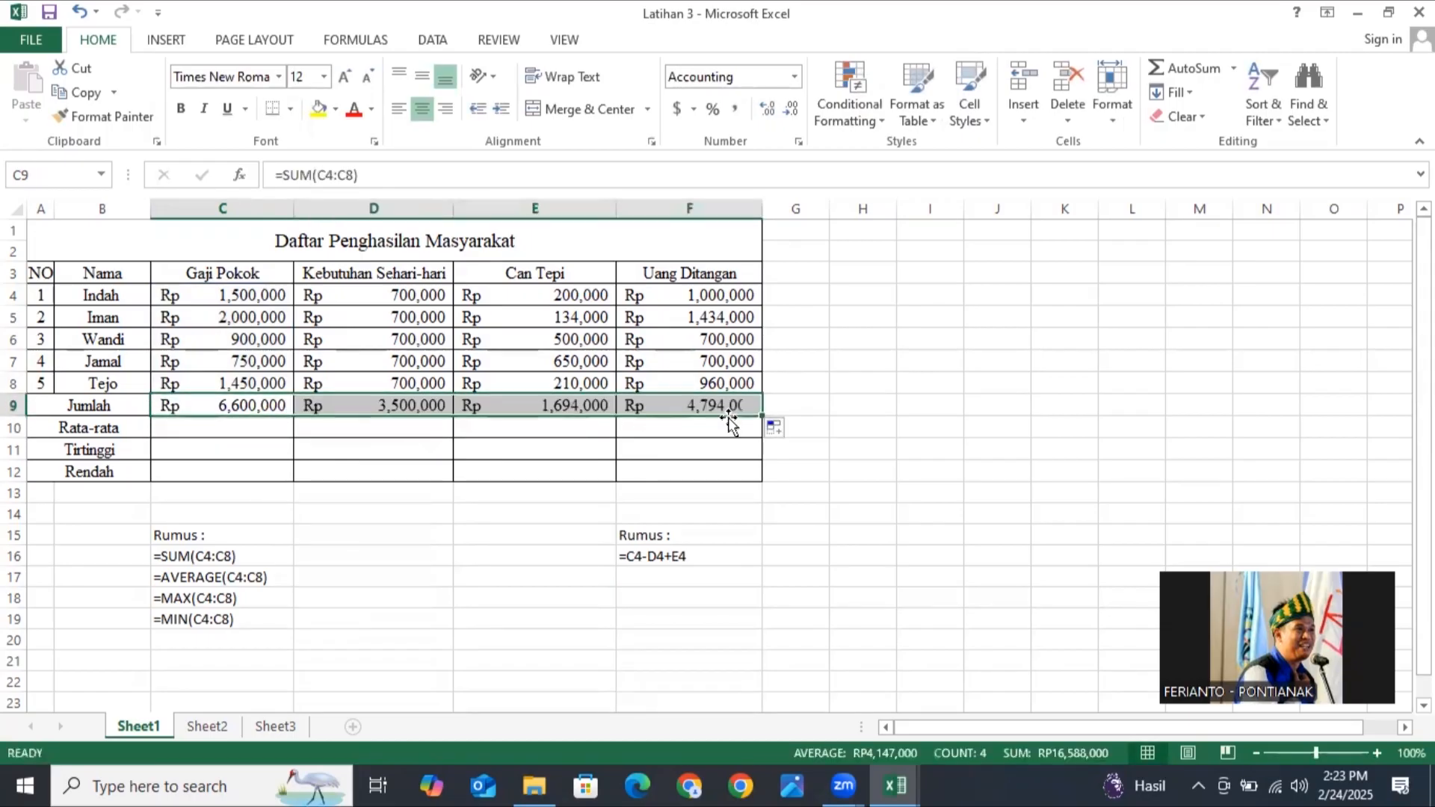
Step: Enter =AVERAGE(C4:C8) in the Rata-rata cell C10 and fill it across through F10
click(214, 430)
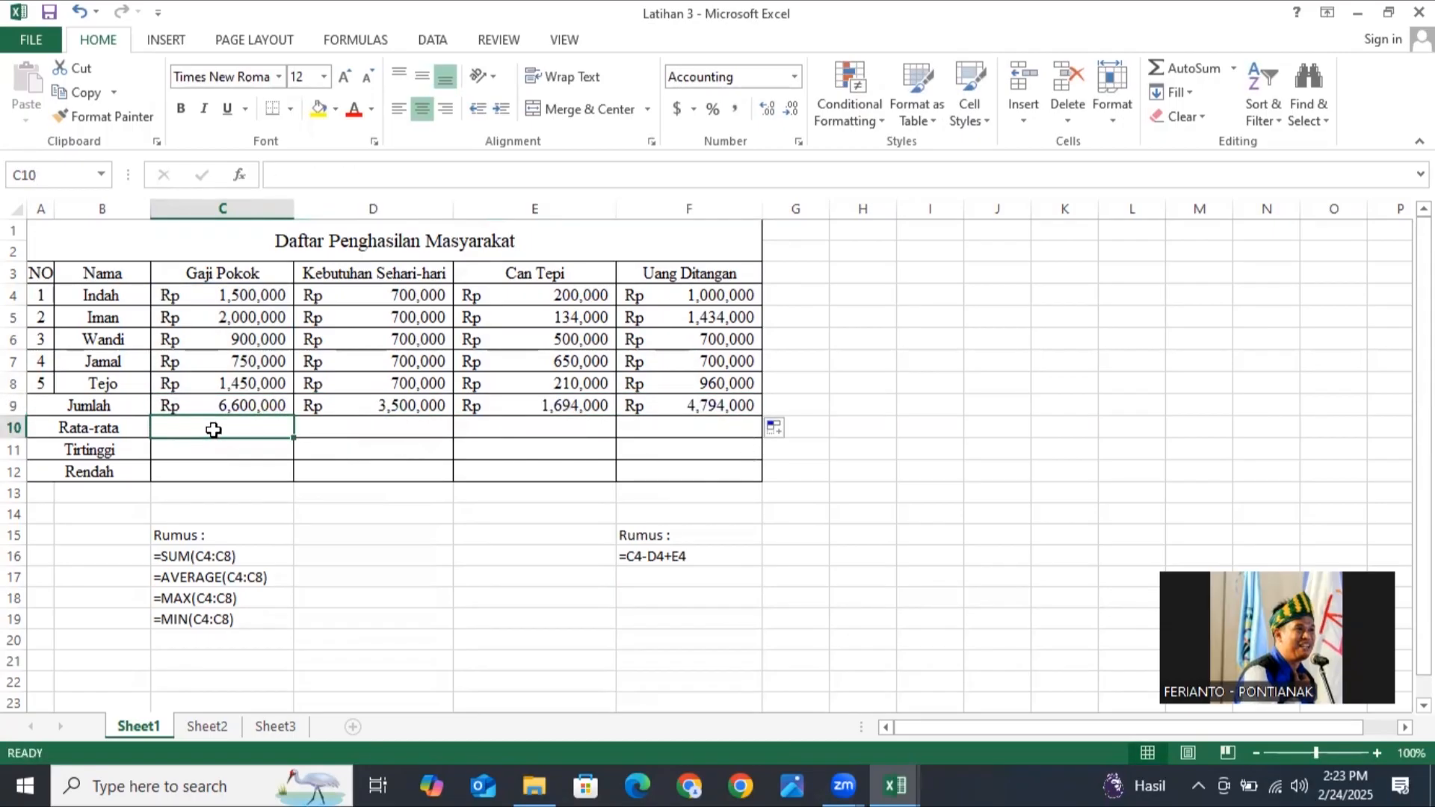
text(=average)
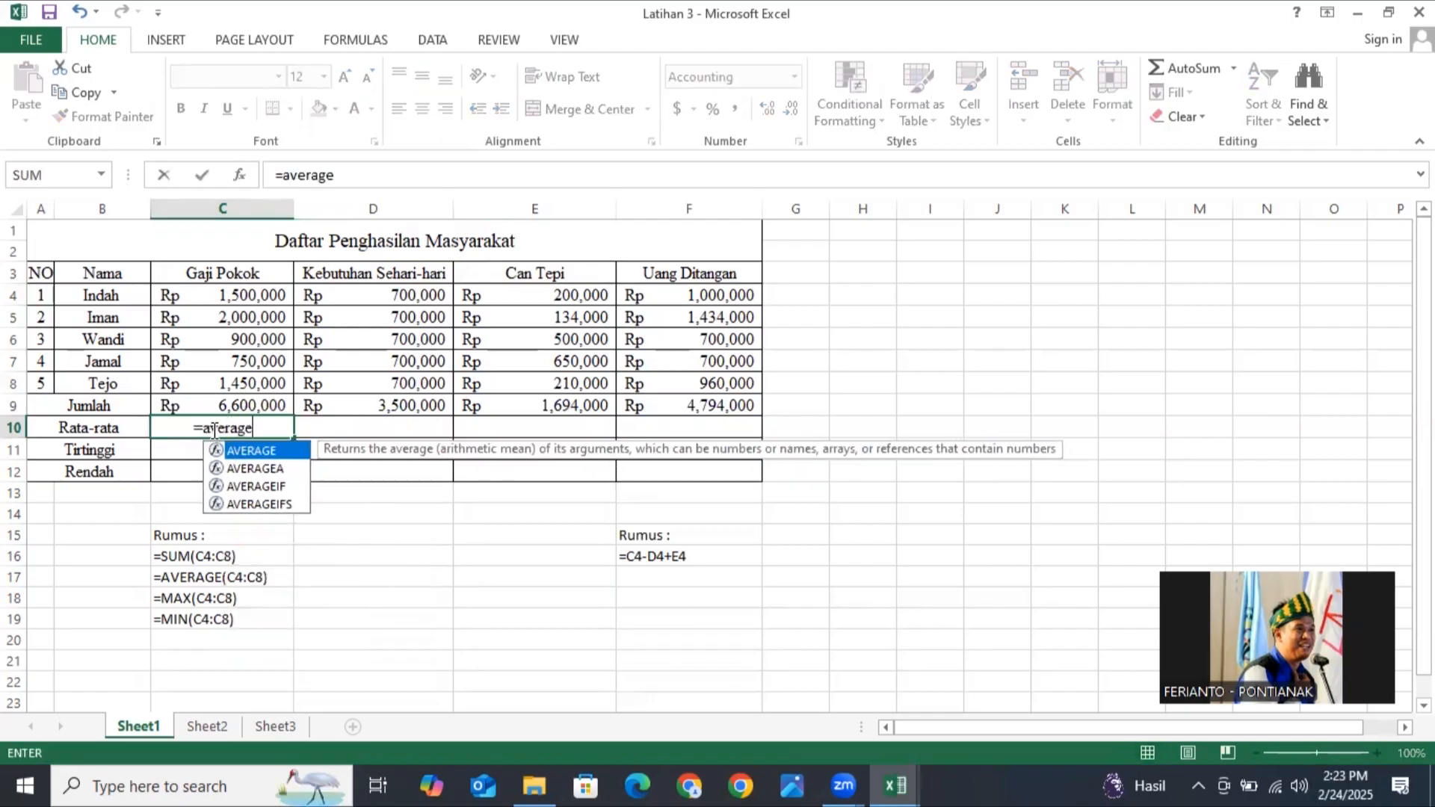
text(())
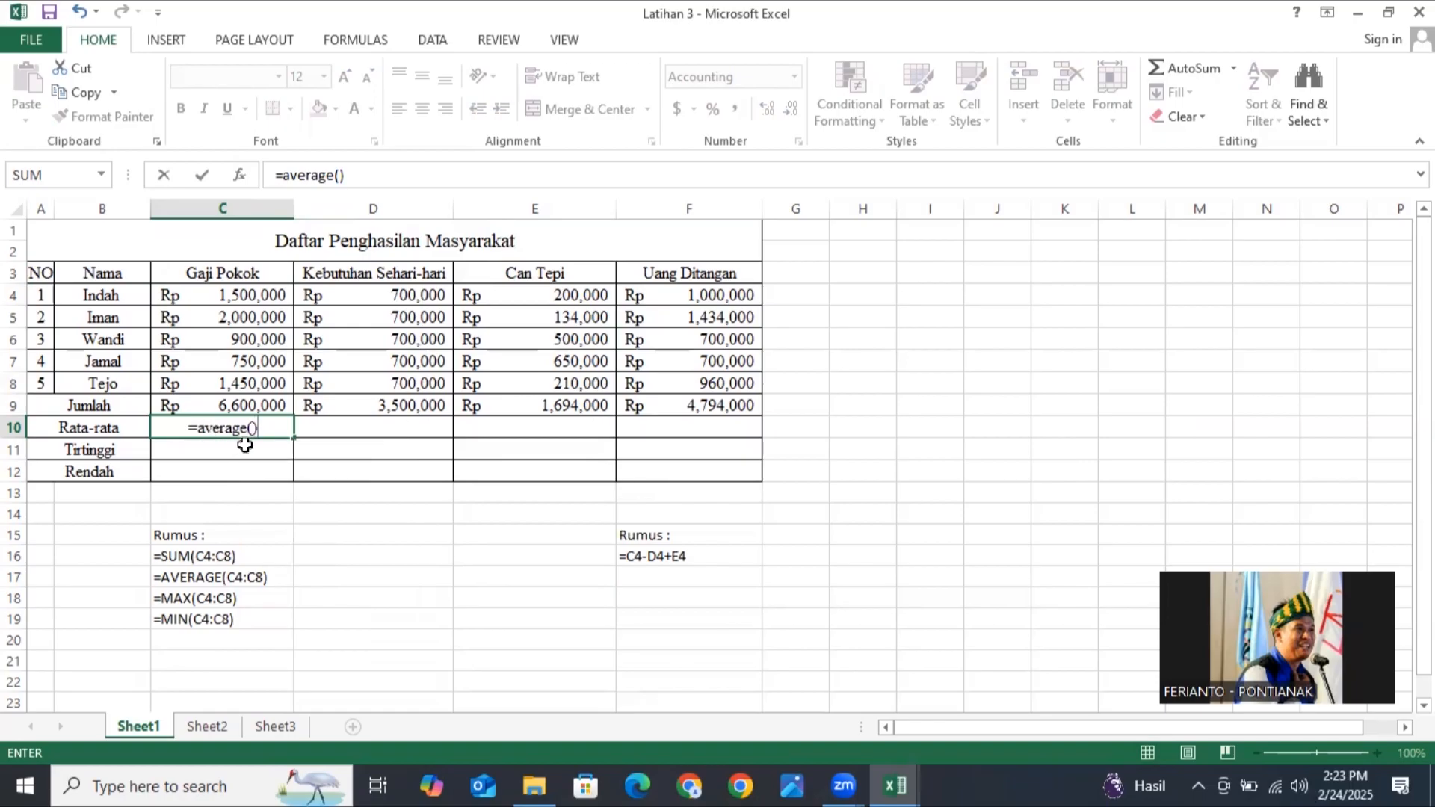
click(253, 430)
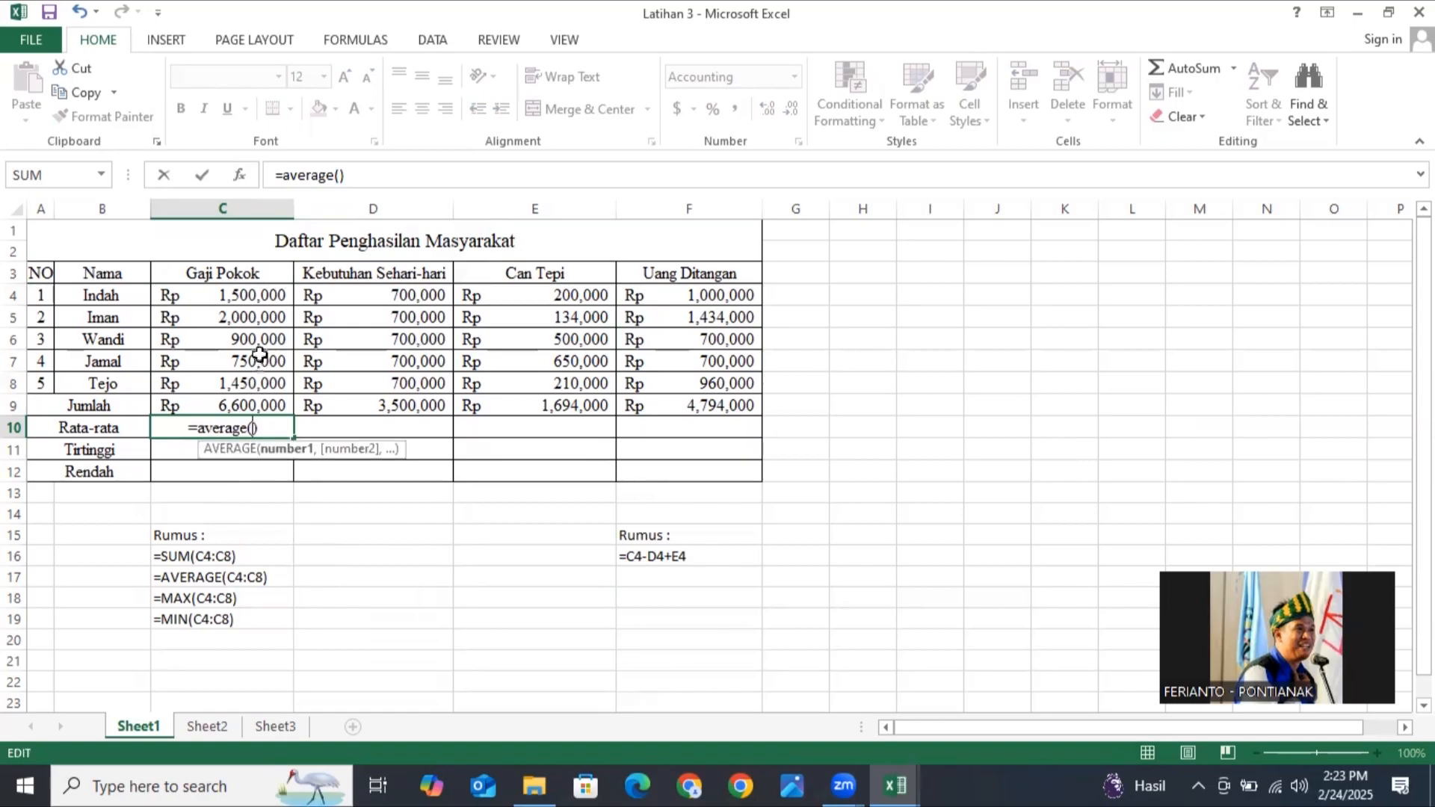
click(255, 299)
drag(255, 306, 251, 381)
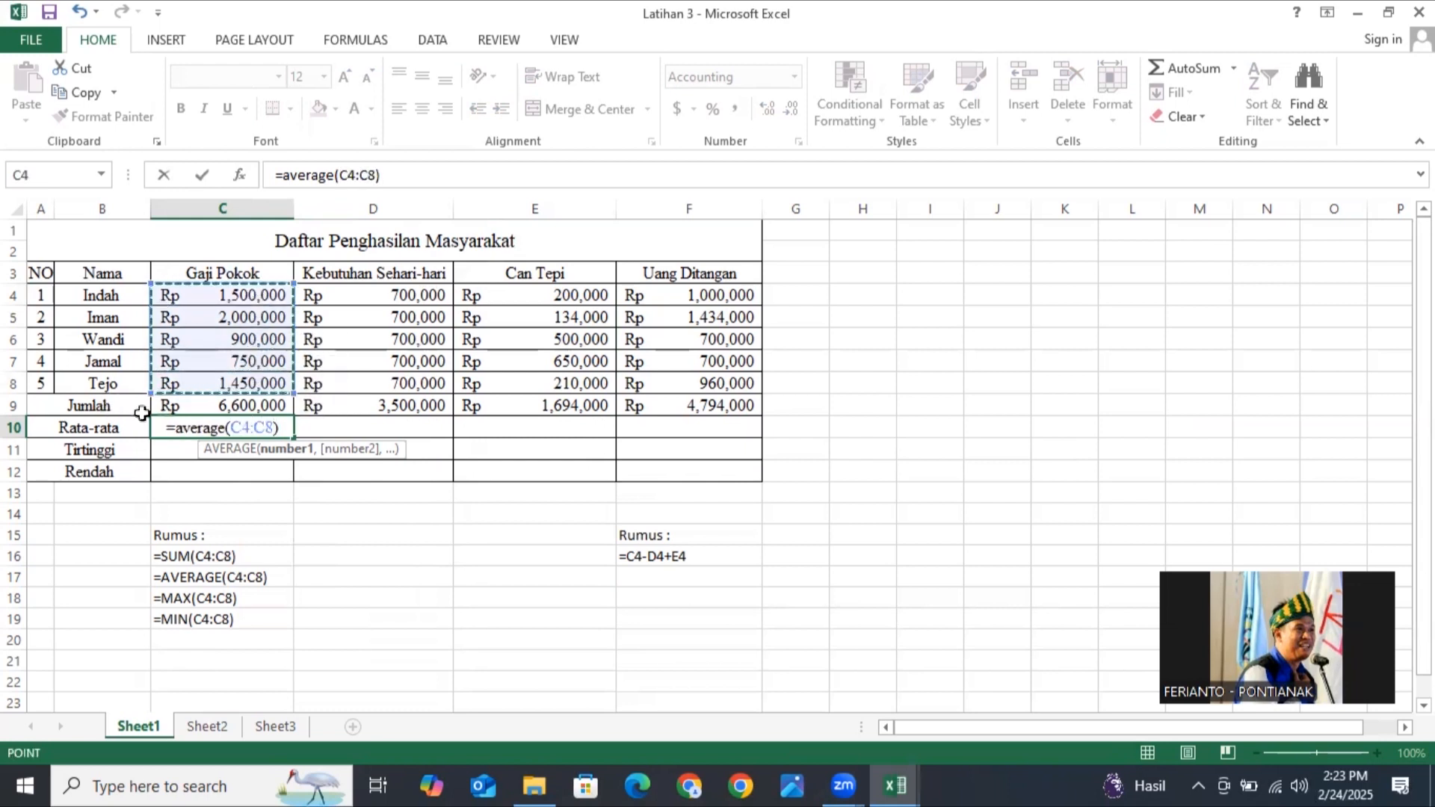
click(283, 423)
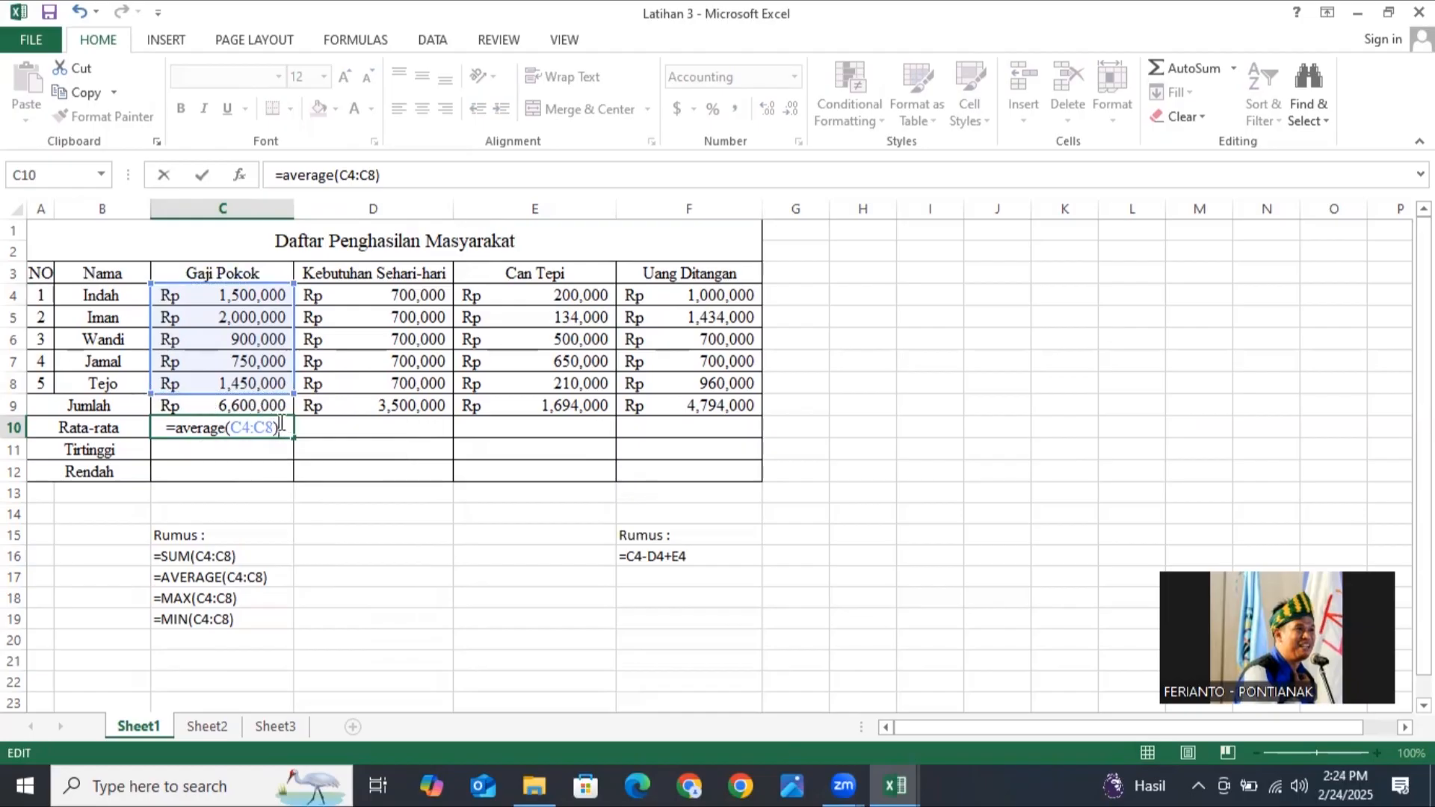
key(Return)
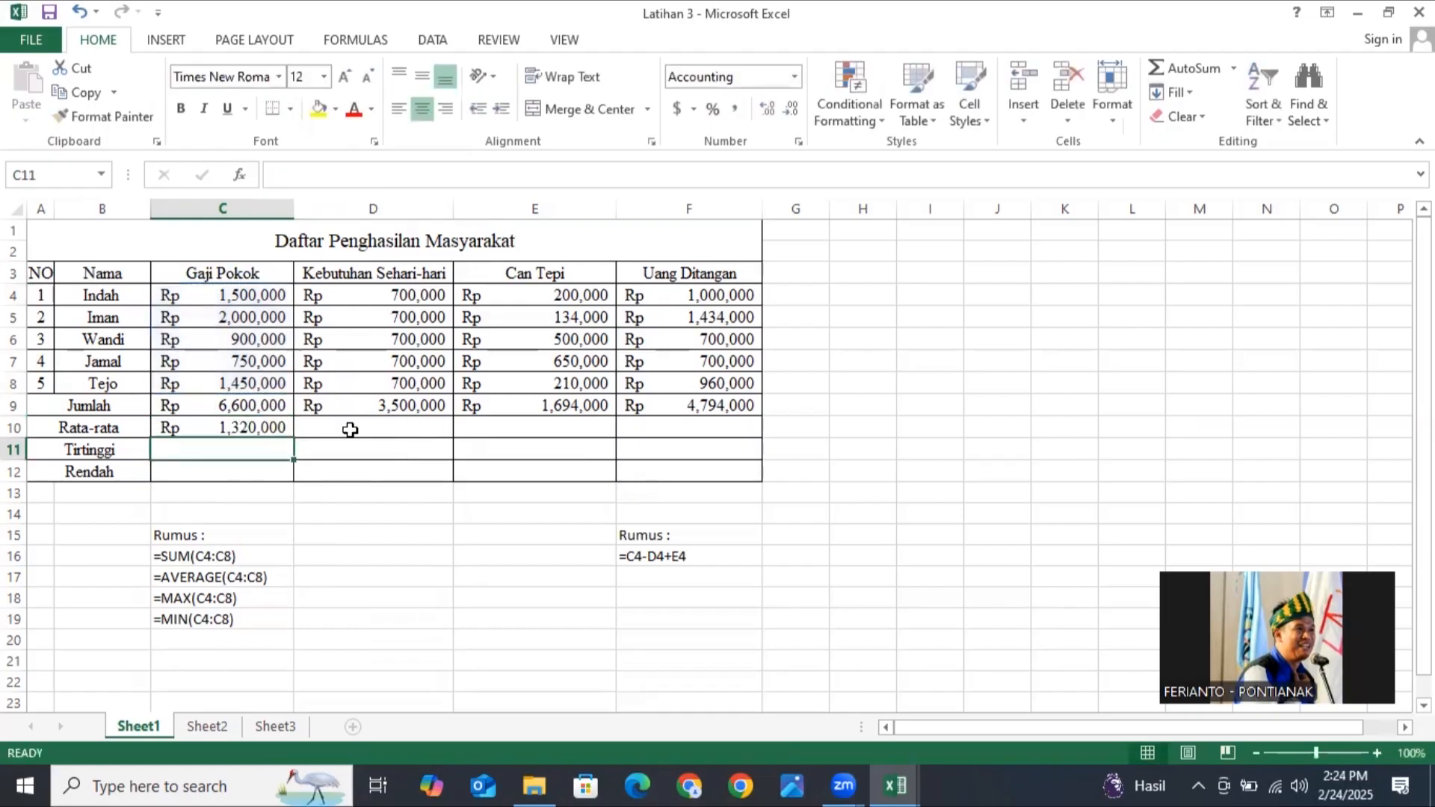
click(276, 423)
drag(293, 437, 731, 440)
Step: Enter the formula =MAX(C4:C8) in the Tirtinggi cell of the Gaji Pokok column, C11
click(232, 449)
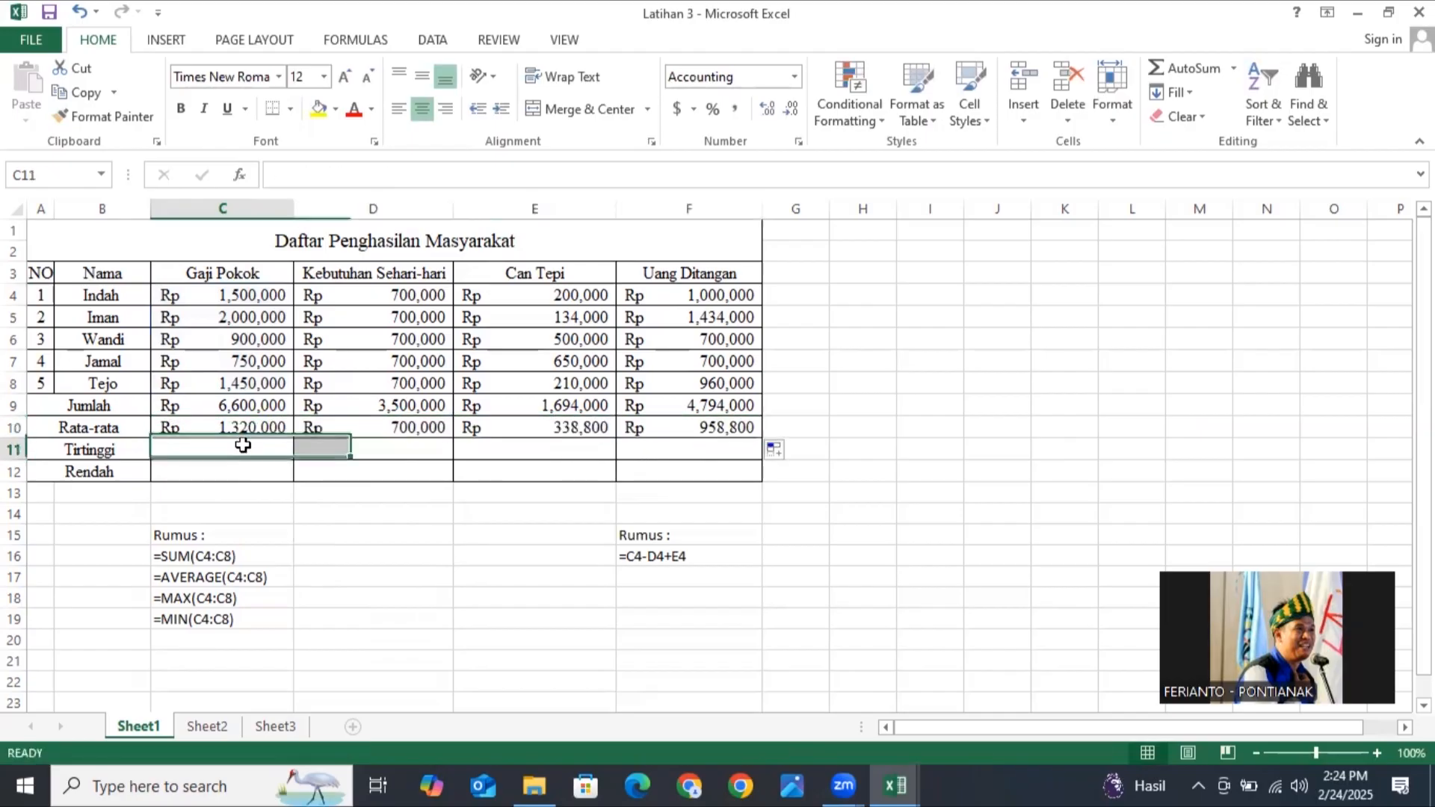
text(=max)
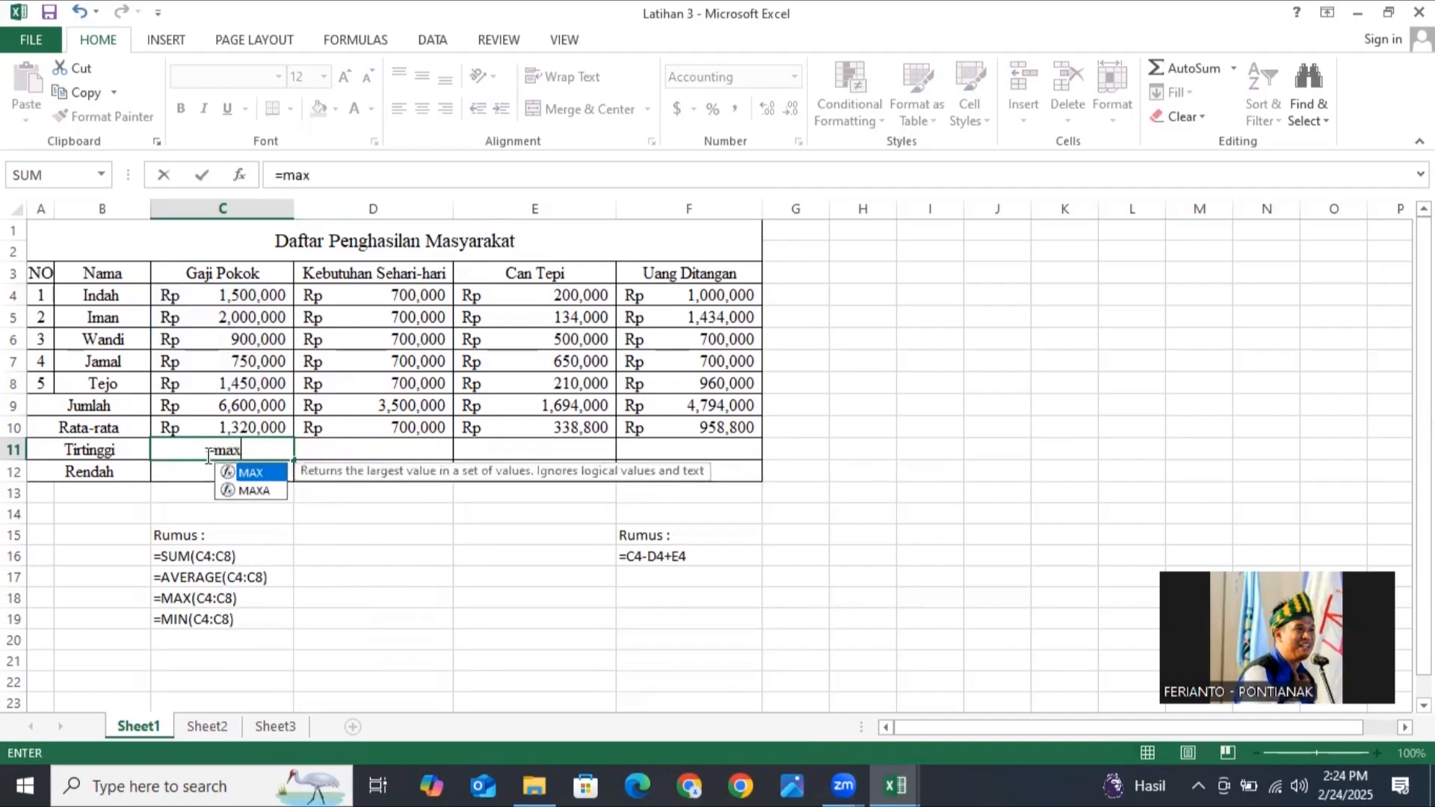
text(())
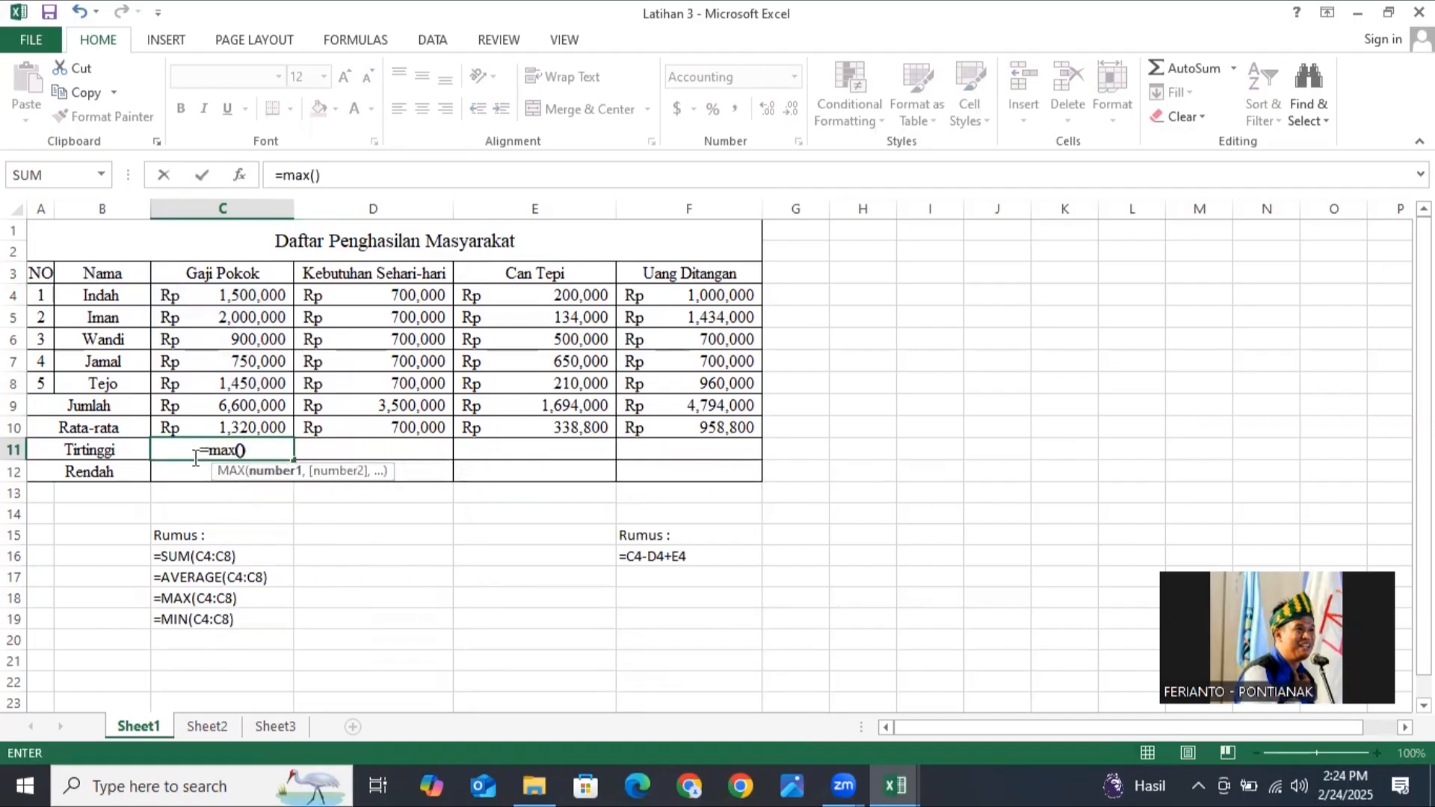
drag(268, 299, 257, 379)
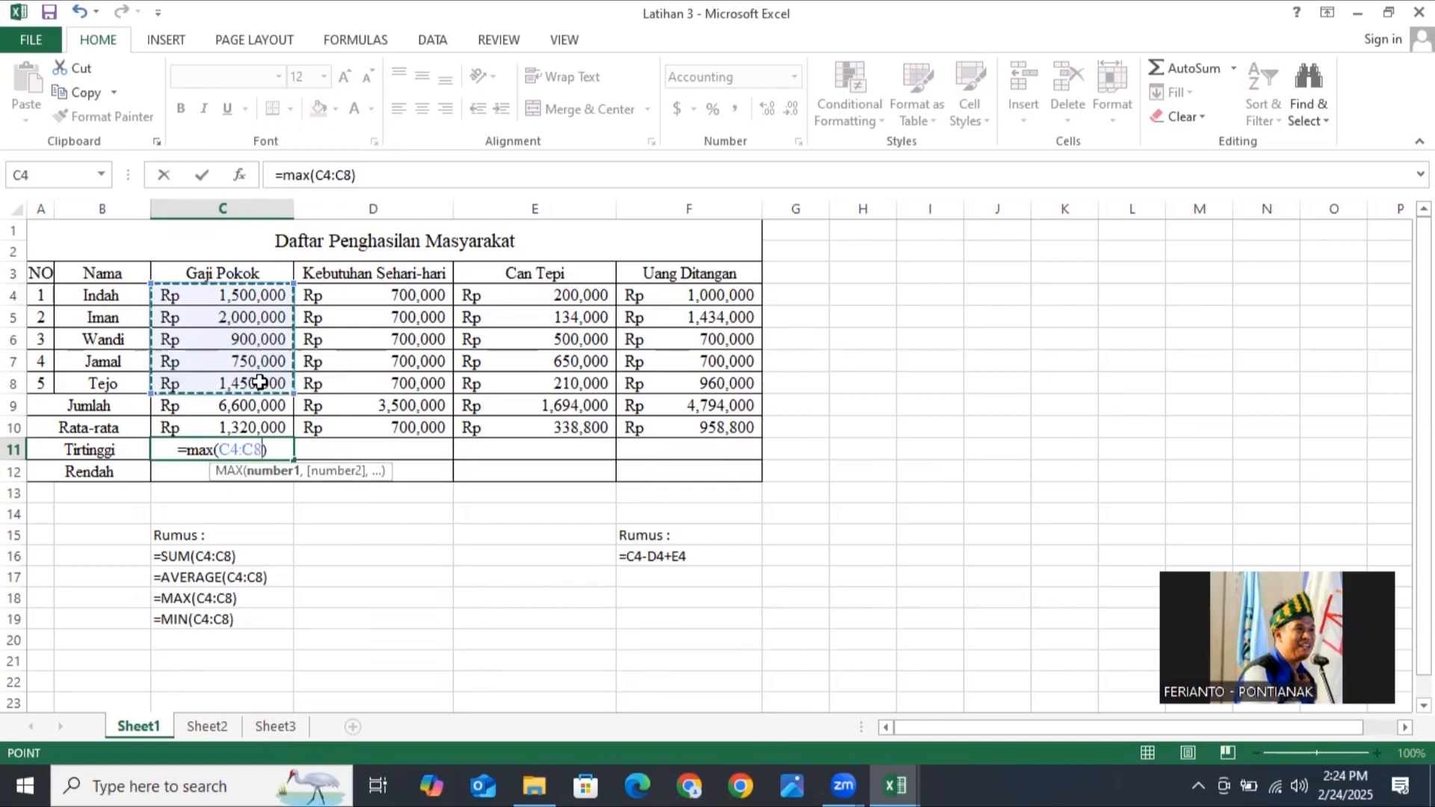
key(Return)
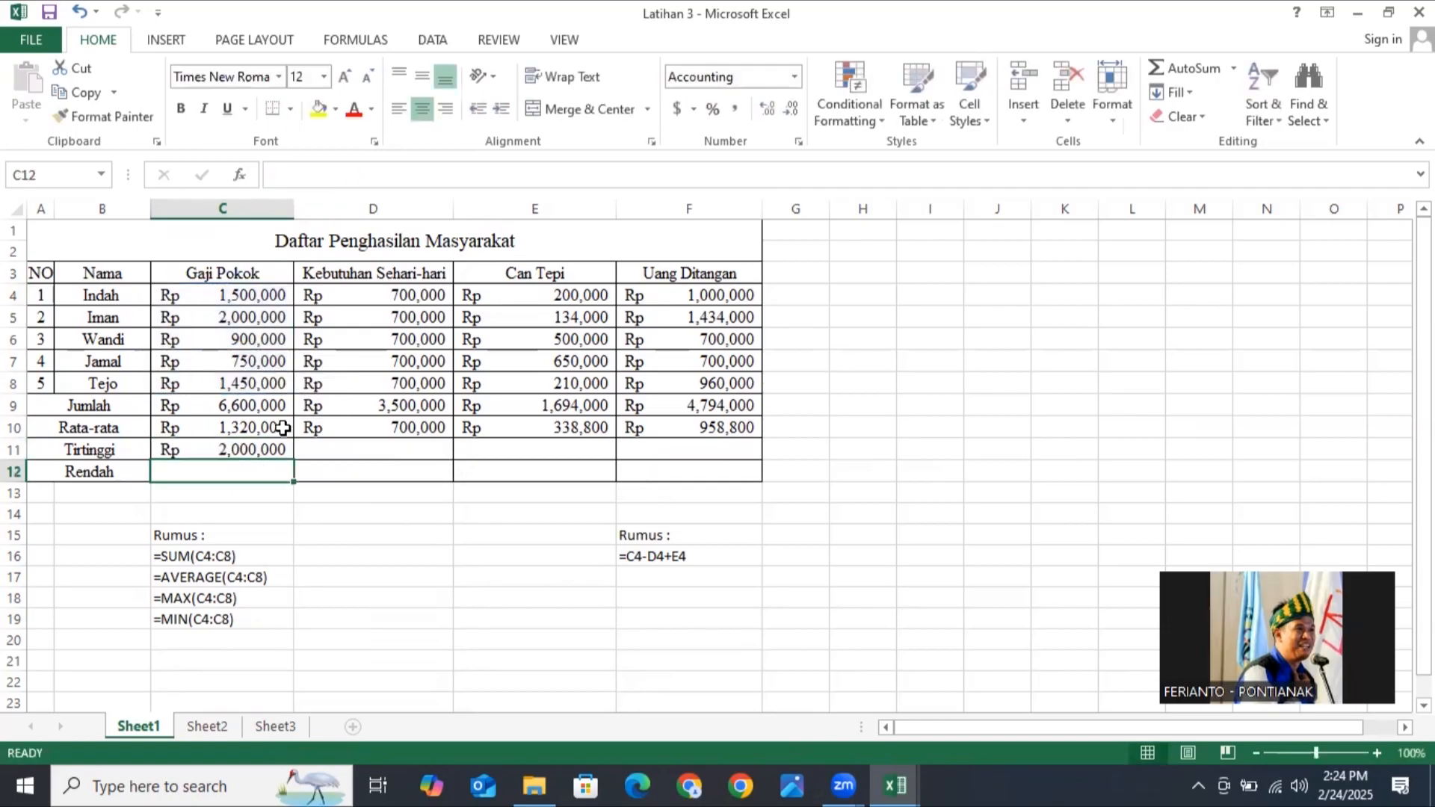
Step: Enter the formula =MIN(C4:C8) in the Rendah cell of the Gaji Pokok column, C12
text(=min())
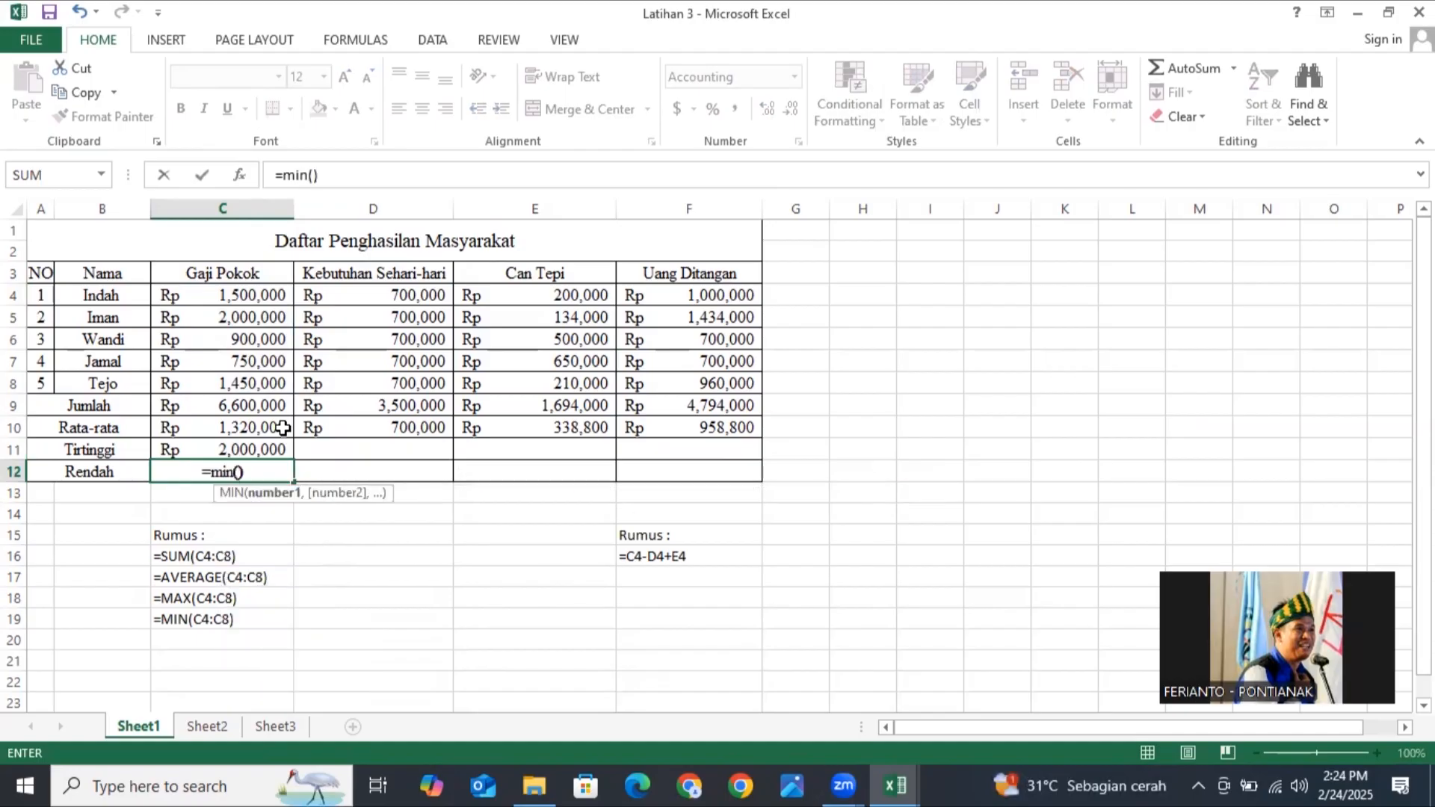
click(239, 471)
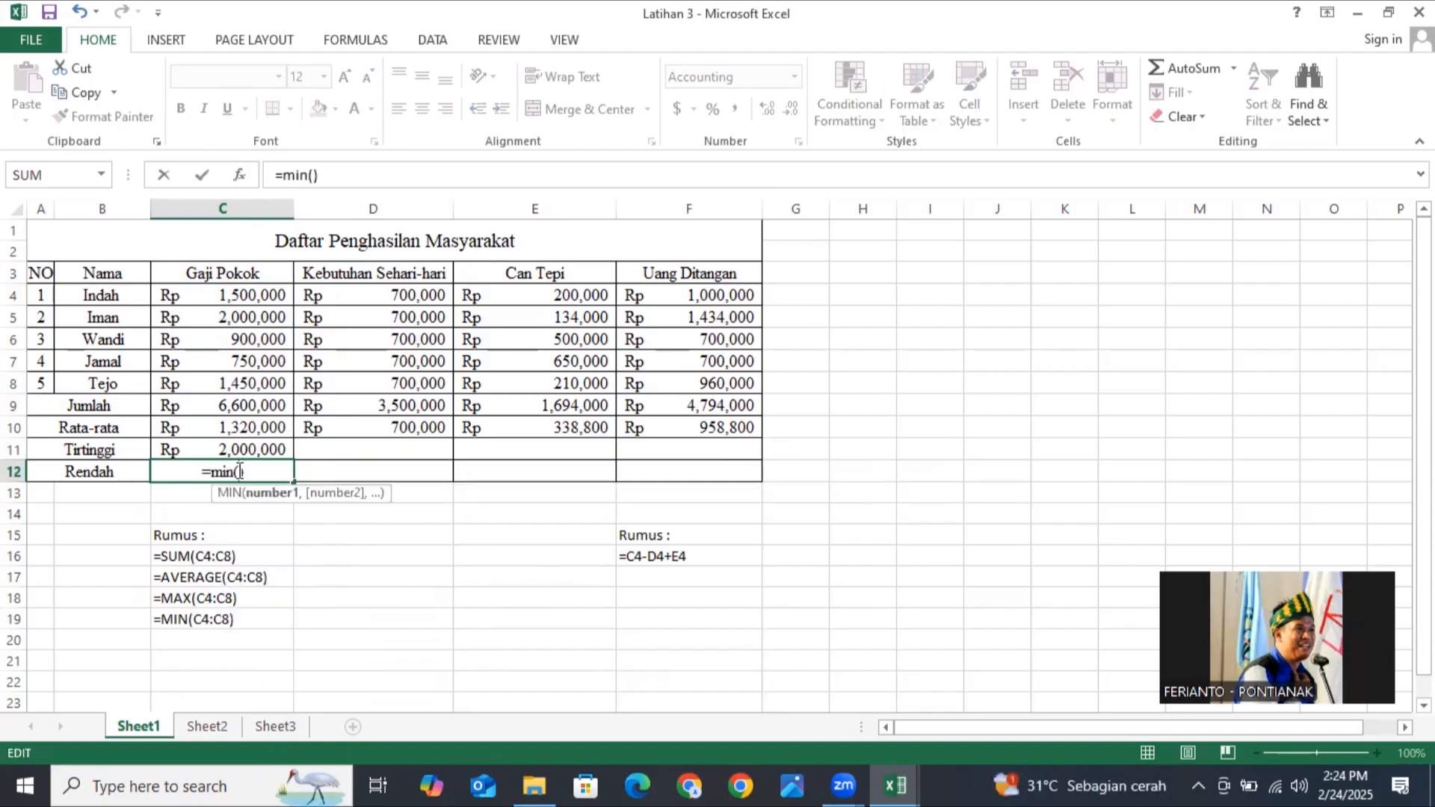
drag(245, 296, 246, 383)
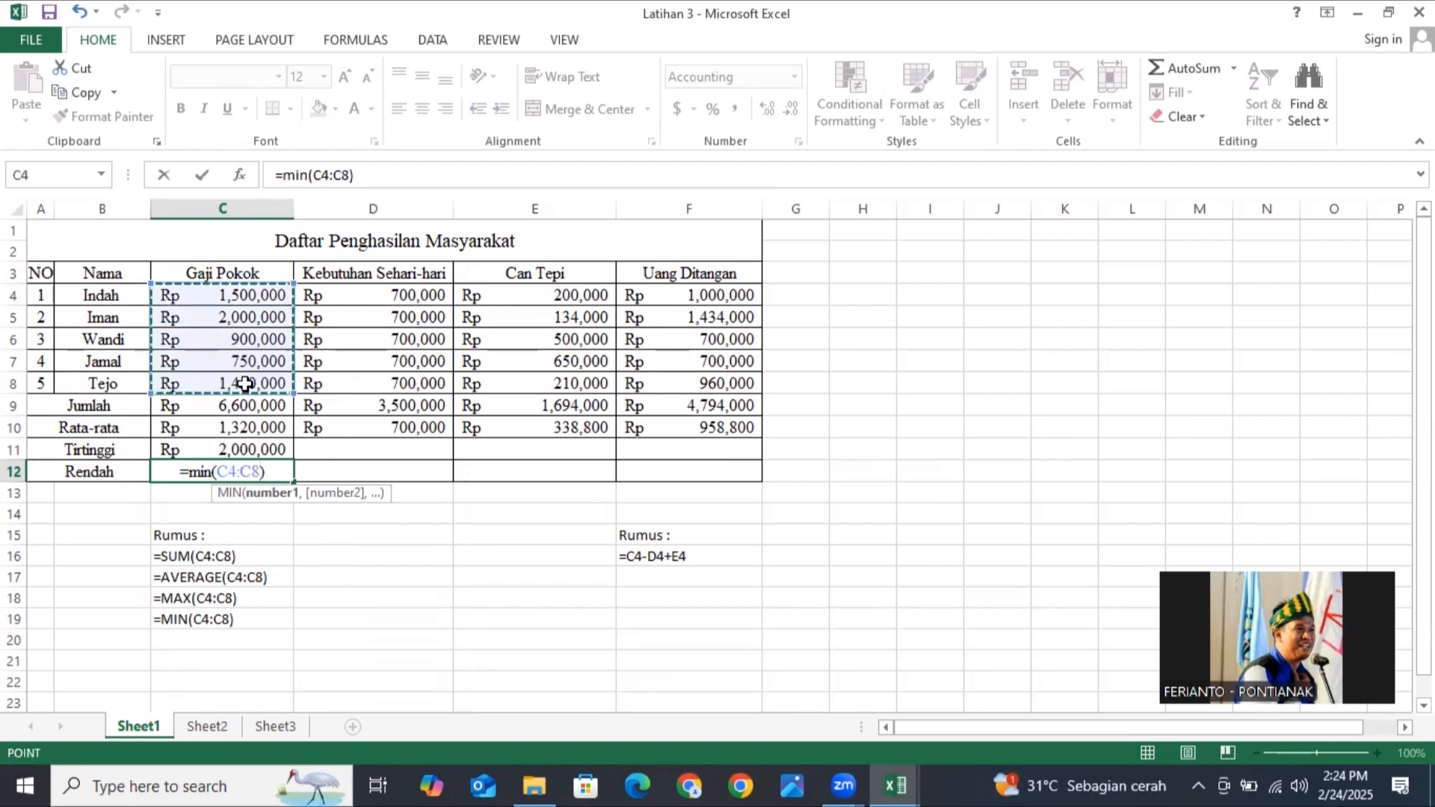
key(Return)
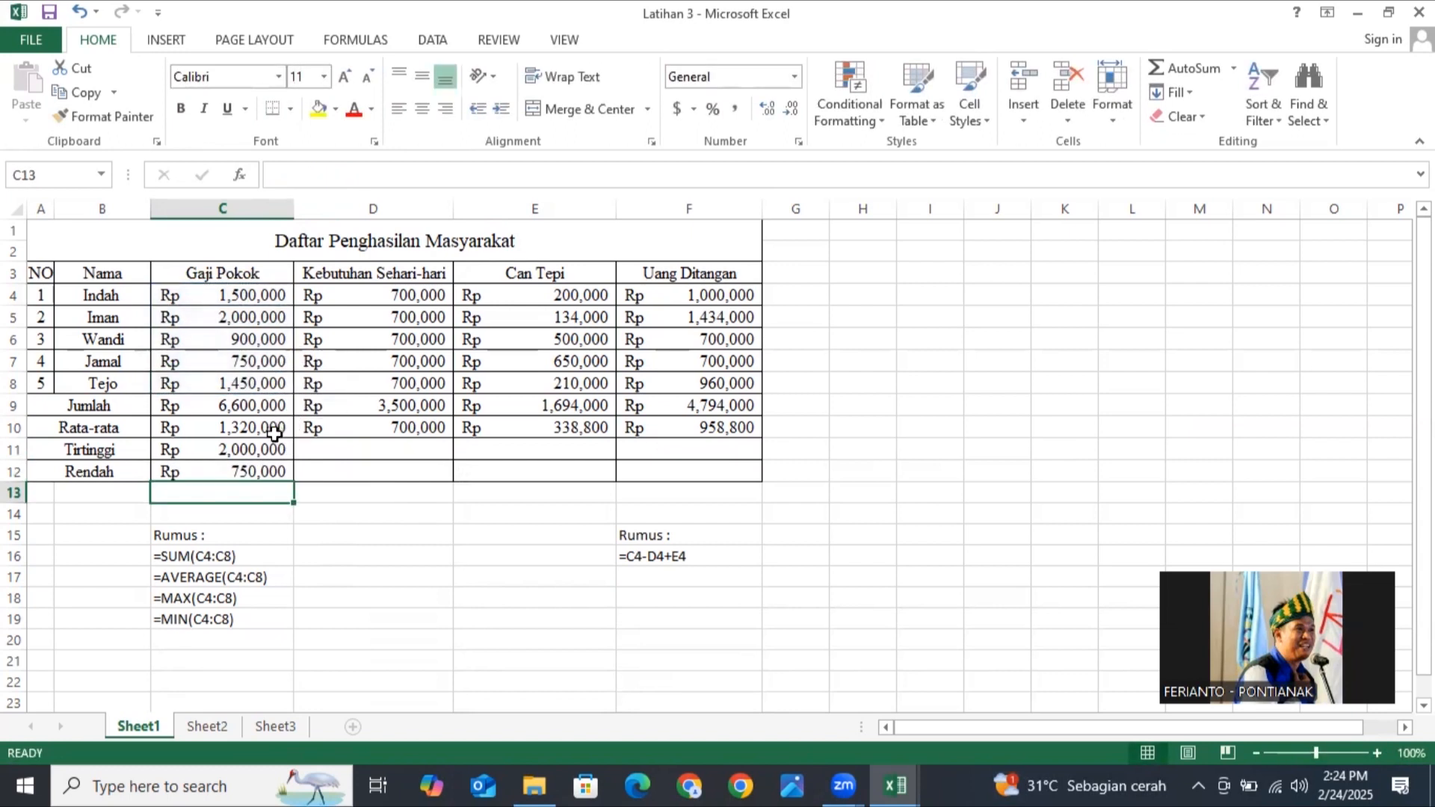
Step: Fill the Tirtinggi formula from C11 across through F11 and the Rendah formula from C12 through F12
click(282, 447)
drag(293, 459, 703, 452)
click(287, 471)
drag(291, 482, 705, 482)
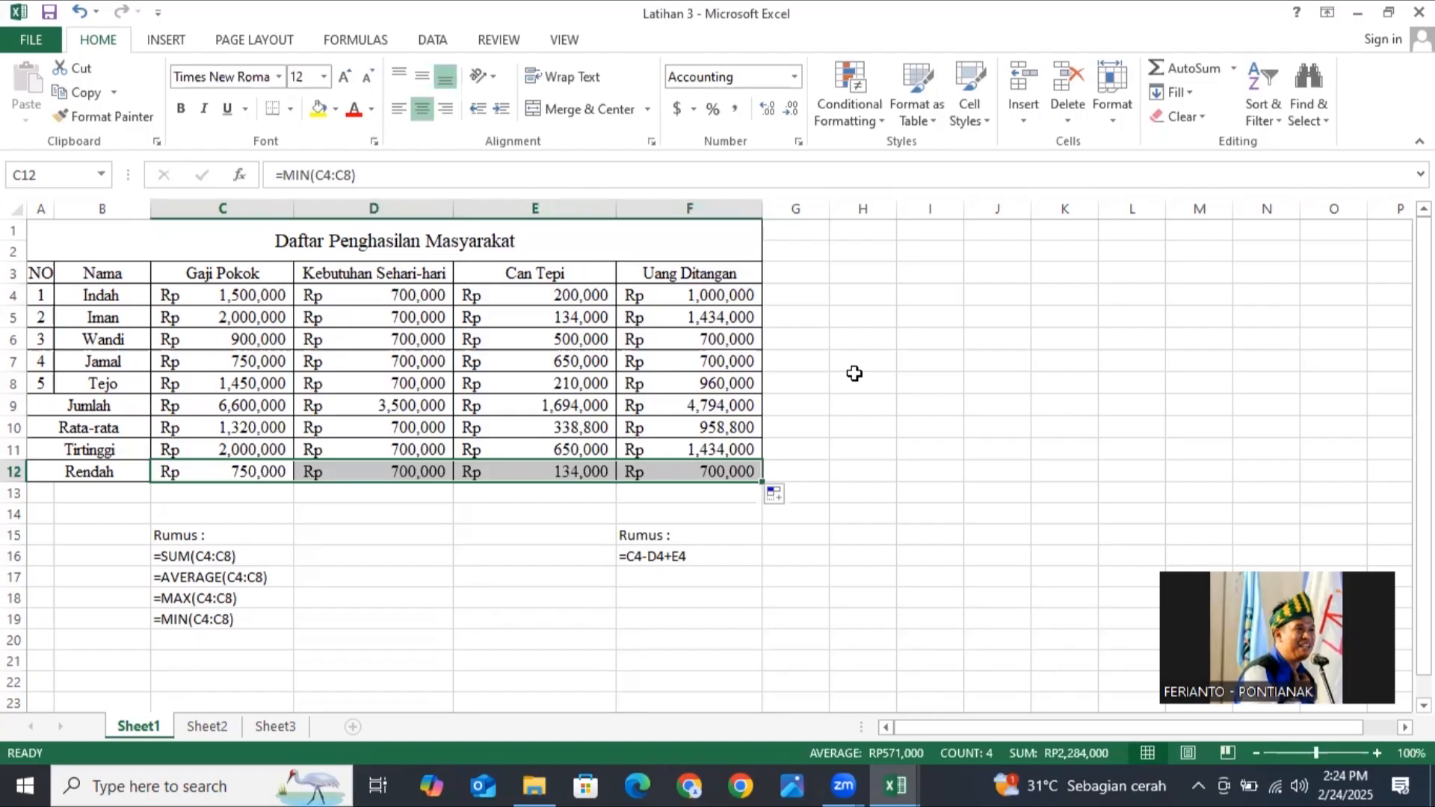
click(373, 539)
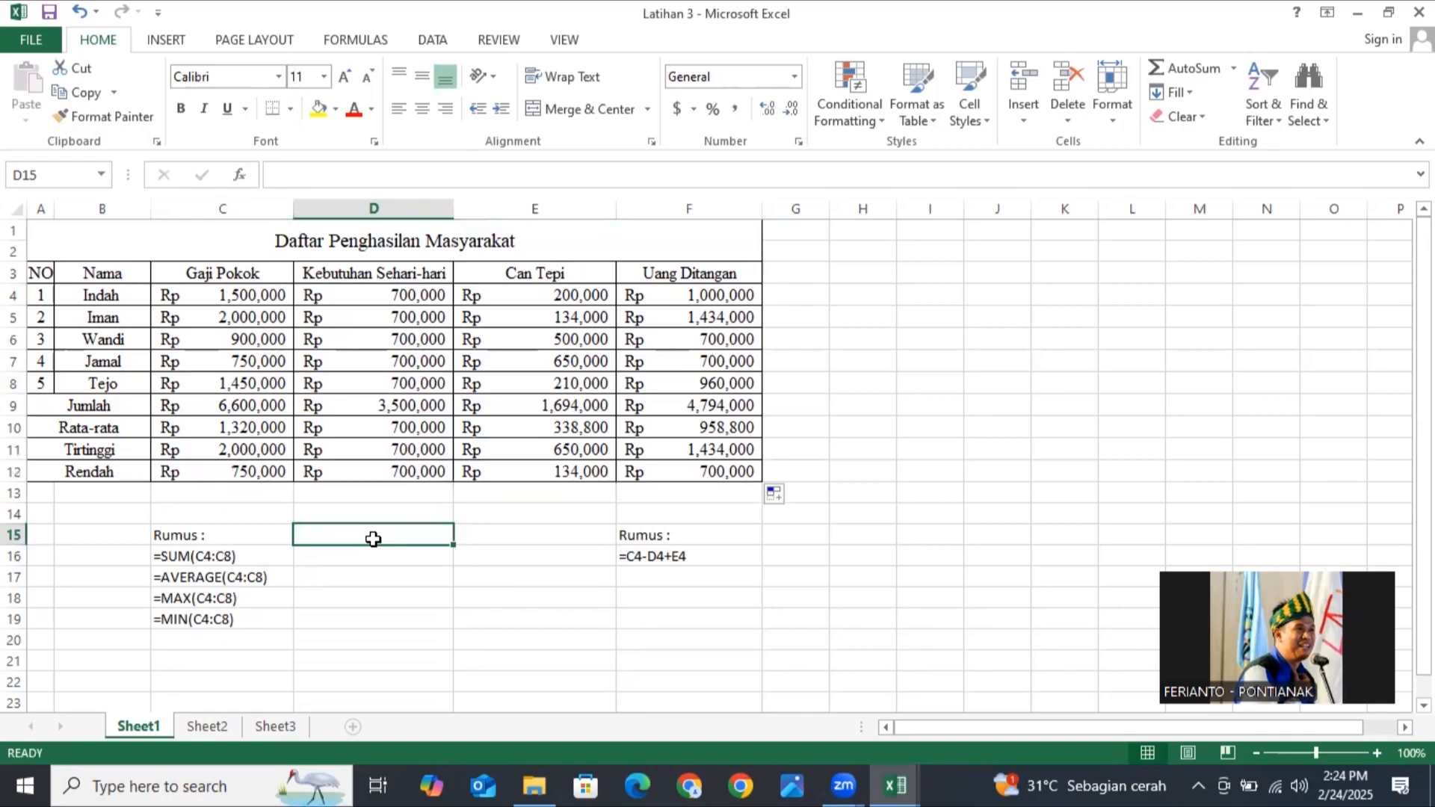